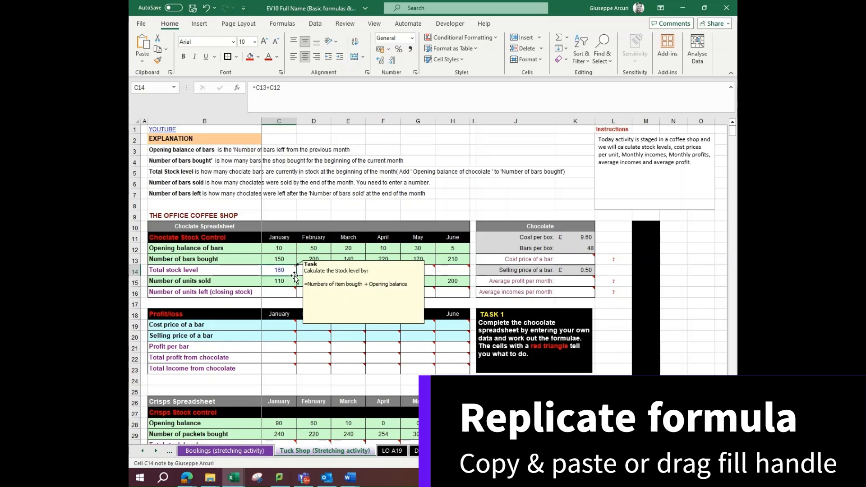
# Fill January's total stock level formula across to June, and calculate January's number of units left in C16 as =C14-C15
pyautogui.moveTo(296, 275); pyautogui.dragTo(452, 274)
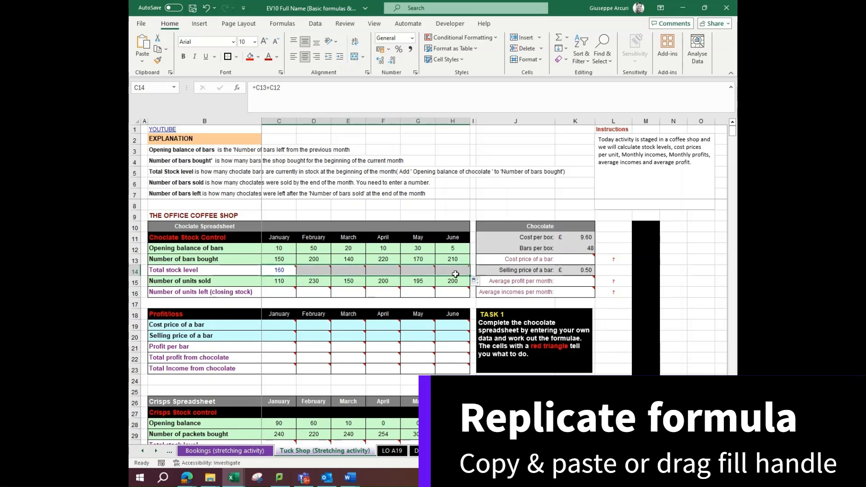
pyautogui.click(283, 294)
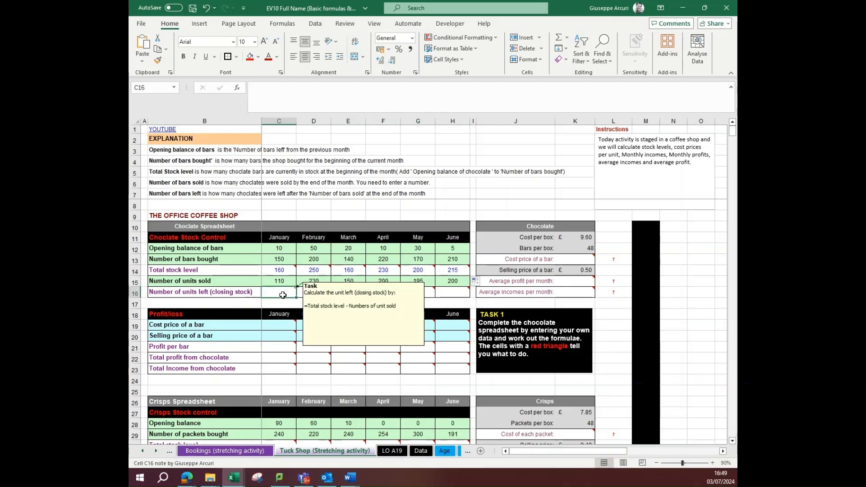
pyautogui.write('=')
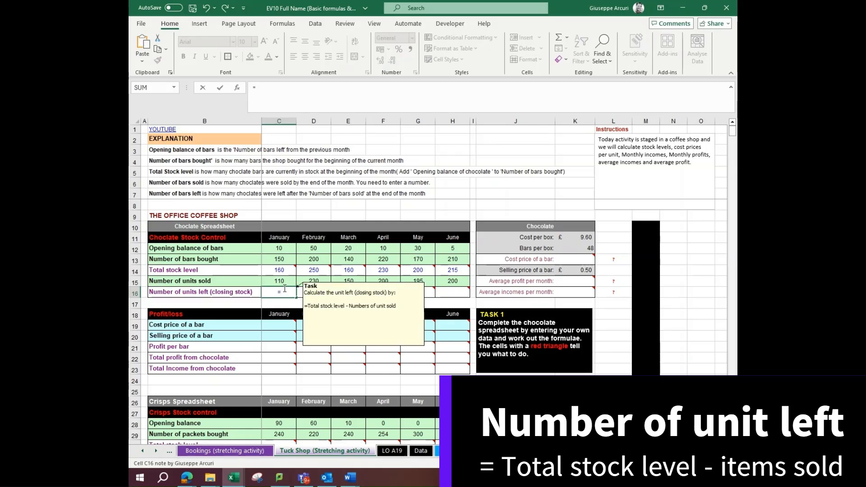
pyautogui.click(285, 269)
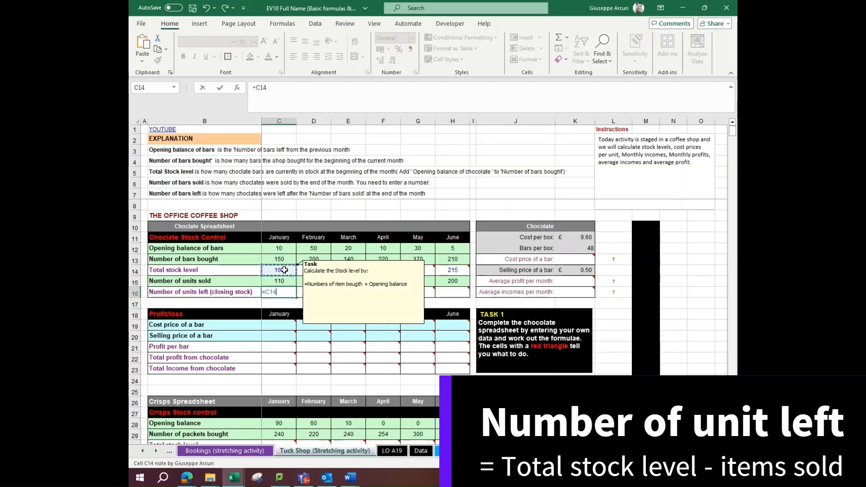
pyautogui.write('-')
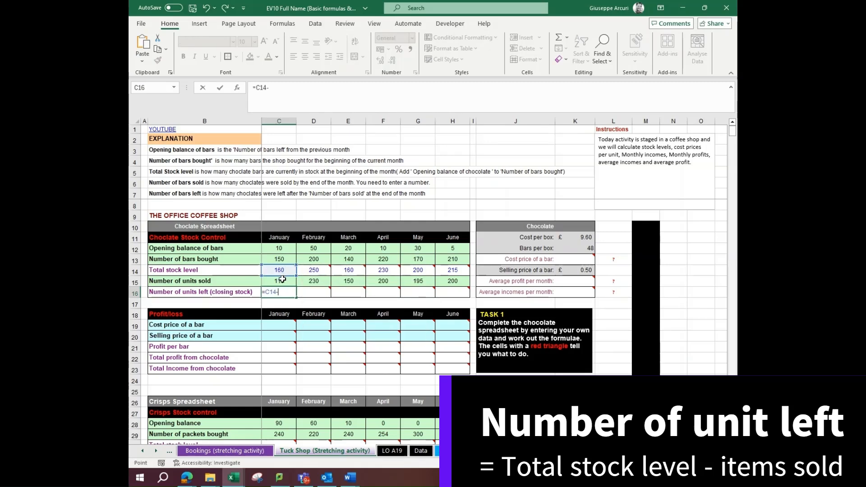
pyautogui.click(283, 279)
pyautogui.write('#')
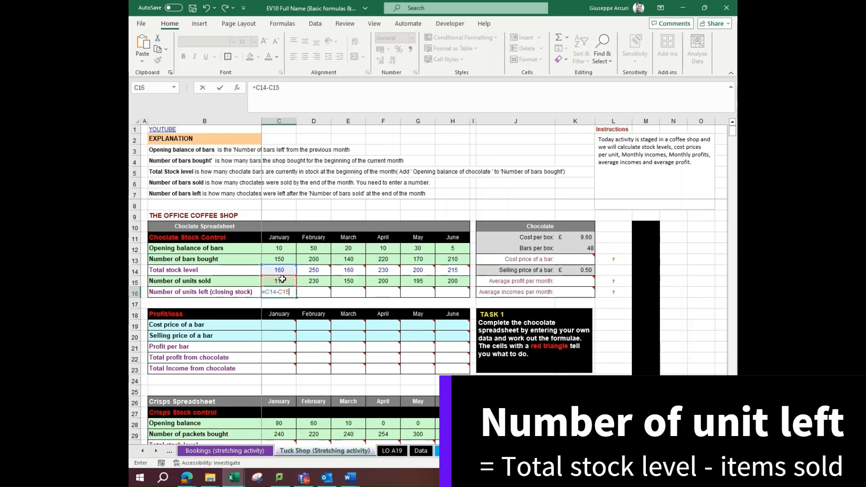
pyautogui.hotkey('ctrl', 'Return')
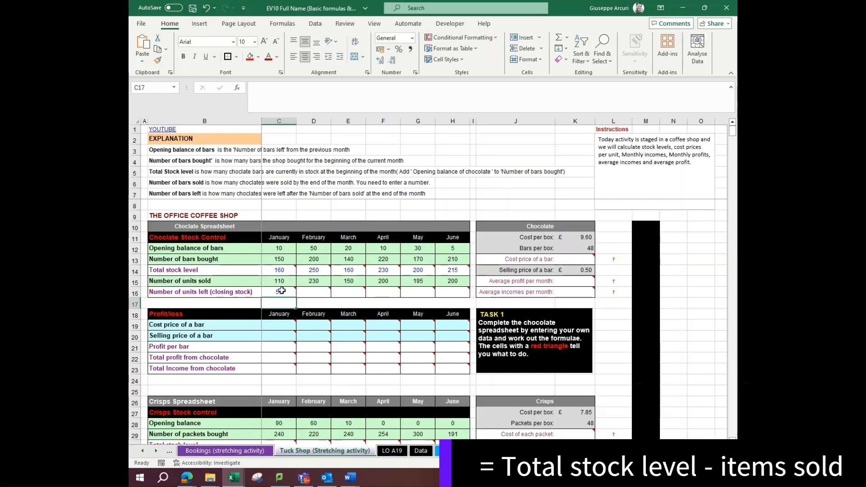
# Fill January's closing stock formula from C16 across to June in H16
pyautogui.moveTo(293, 298)
pyautogui.moveTo(296, 297); pyautogui.dragTo(455, 295)
pyautogui.moveTo(446, 296)
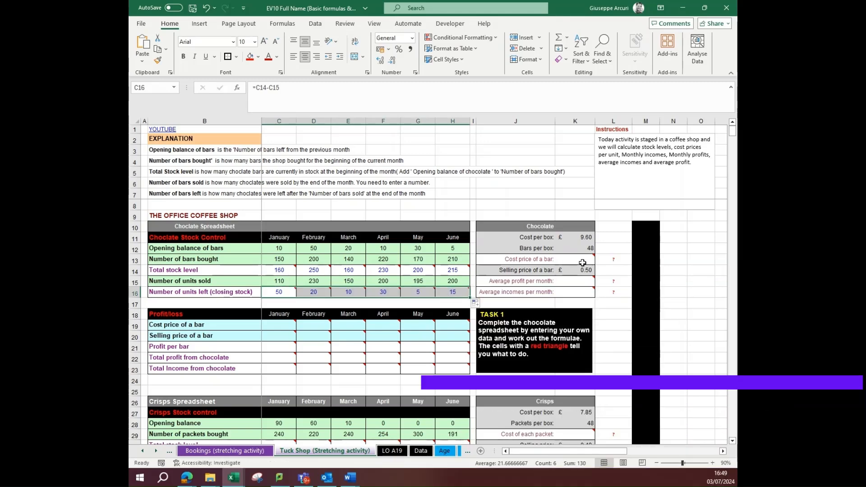
# Calculate the chocolate cost price of a bar in K13 by dividing cost per box by bars per box, =K11/K12
pyautogui.click(582, 261)
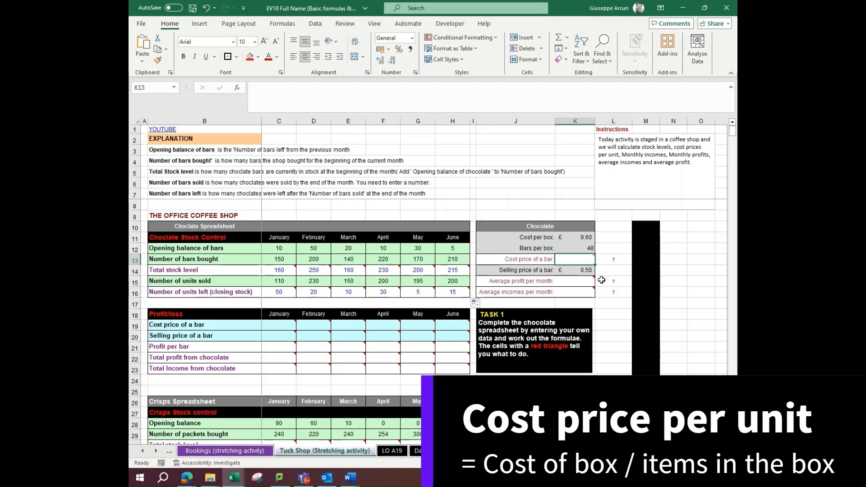
pyautogui.write('=')
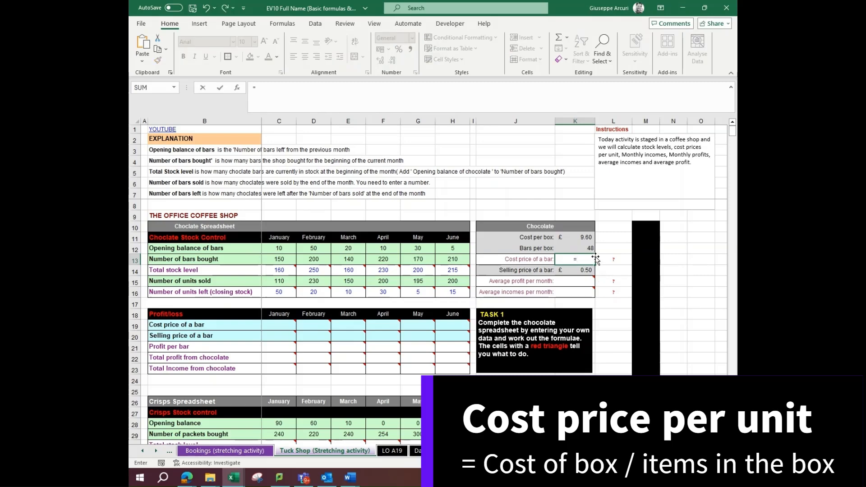
pyautogui.click(584, 236)
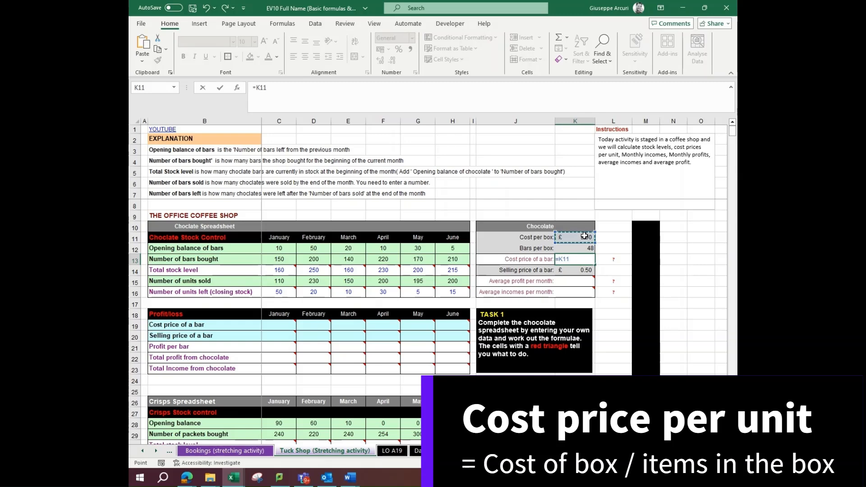
pyautogui.write('/')
pyautogui.click(586, 248)
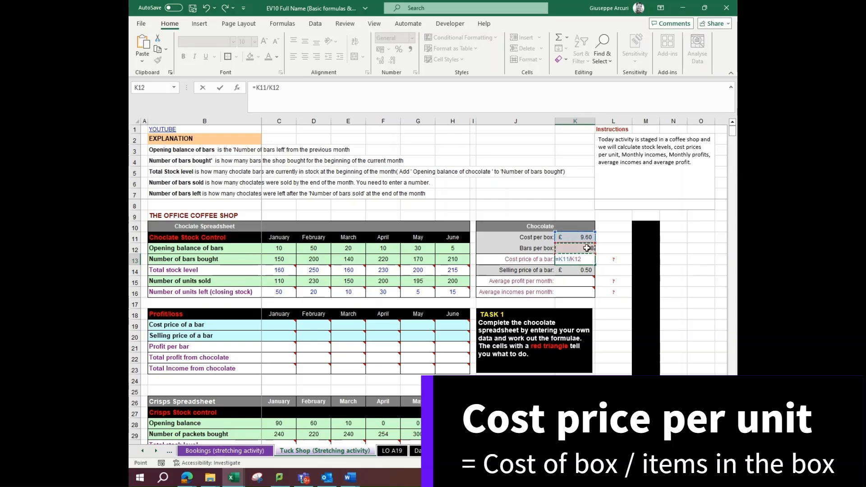
pyautogui.press('Return')
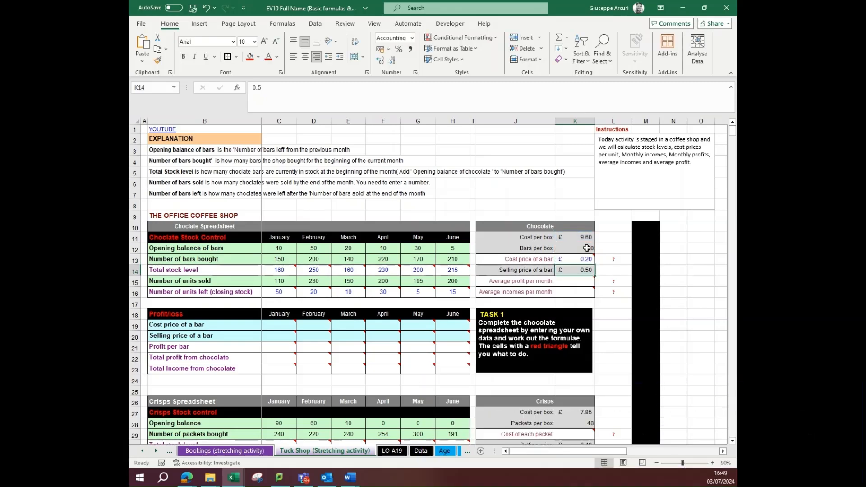
# Link January's cost price of a bar in C19 to the chocolate table with the absolute reference =$K$13
pyautogui.moveTo(576, 281)
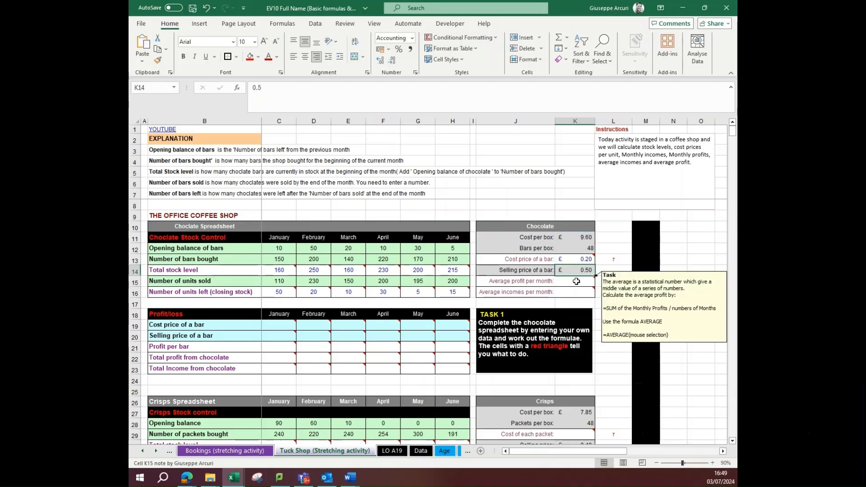
pyautogui.click(277, 326)
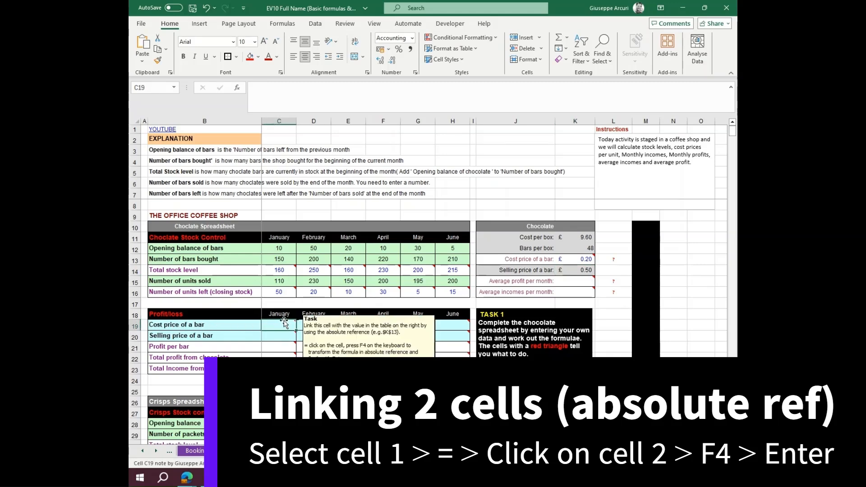
pyautogui.write('=')
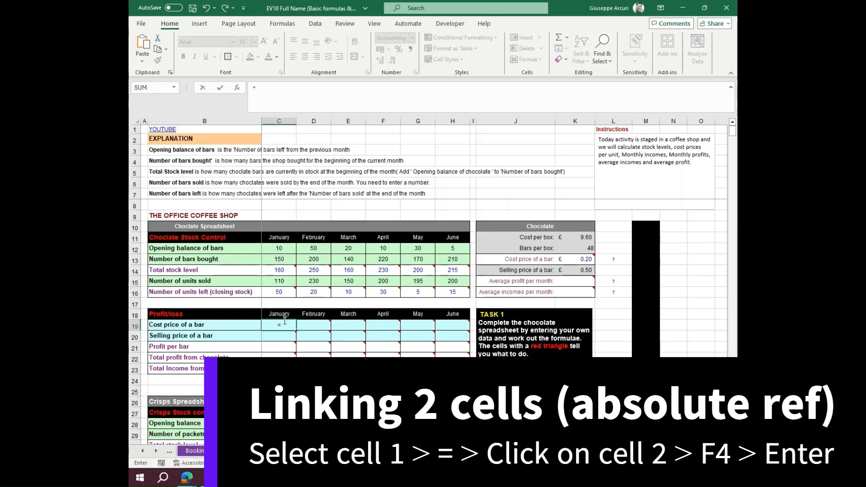
pyautogui.click(581, 259)
pyautogui.press('F4')
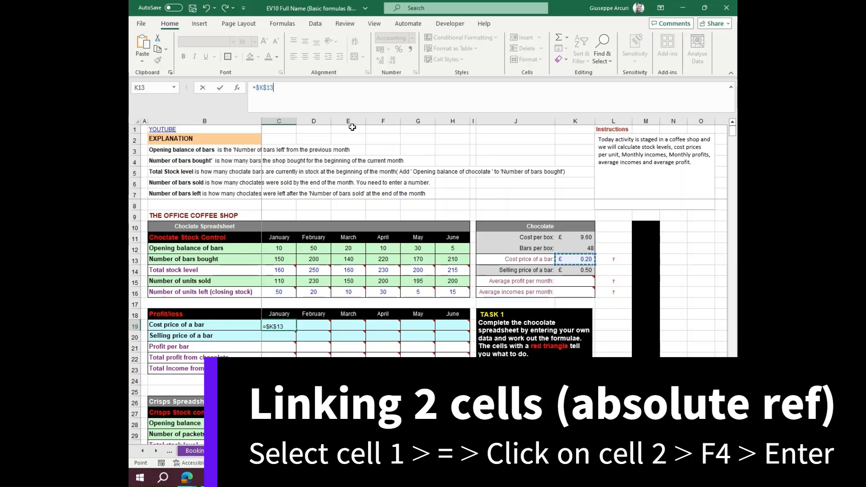
pyautogui.press('Return')
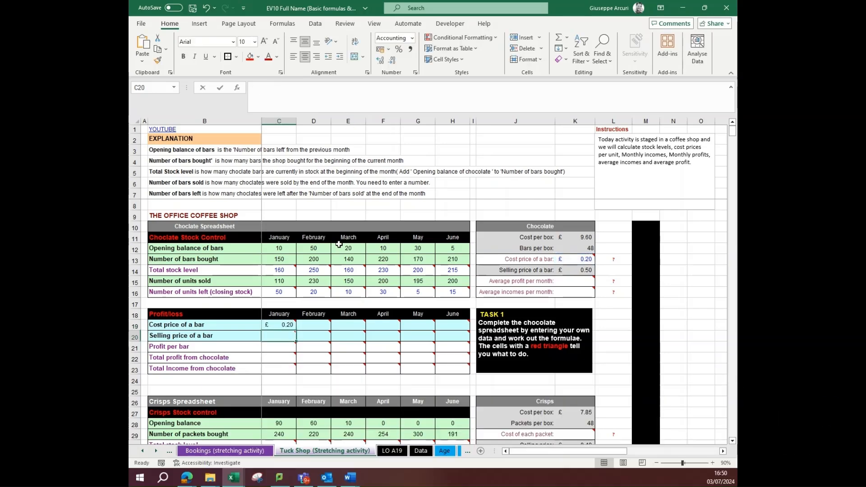
# Link January's selling price of a bar in C20 to the chocolate table's selling price with an absolute reference to K14
pyautogui.write('=')
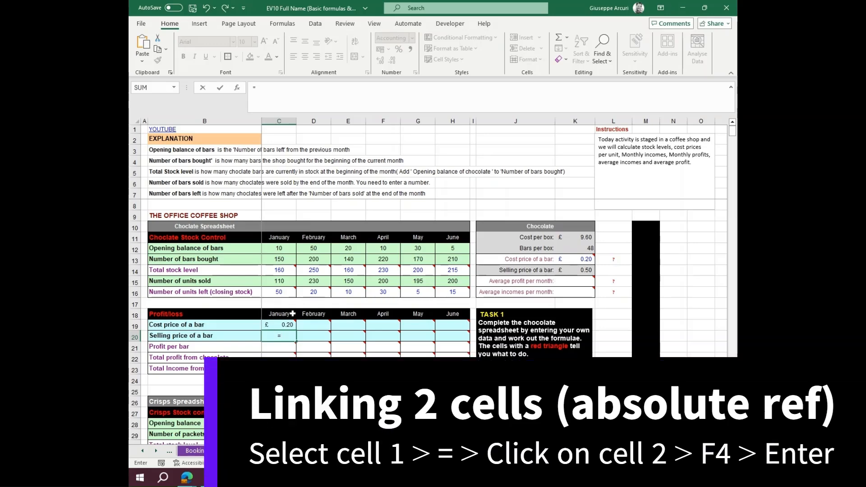
pyautogui.click(584, 270)
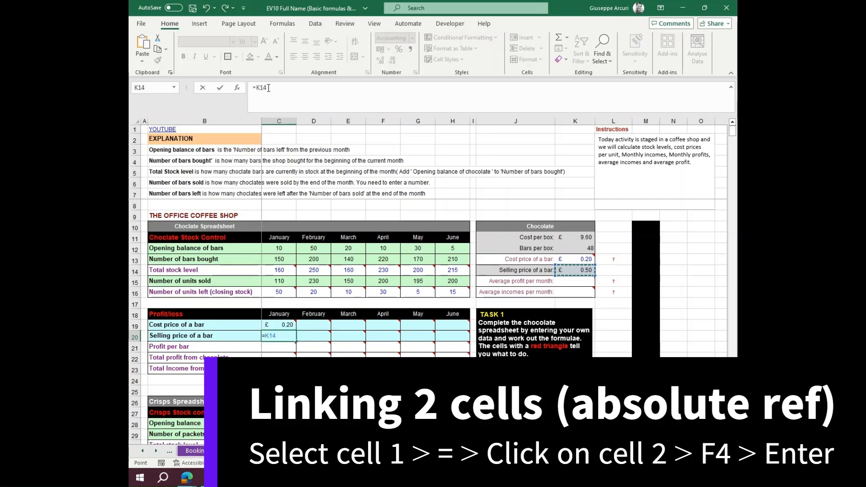
pyautogui.press('F4')
pyautogui.press('Return')
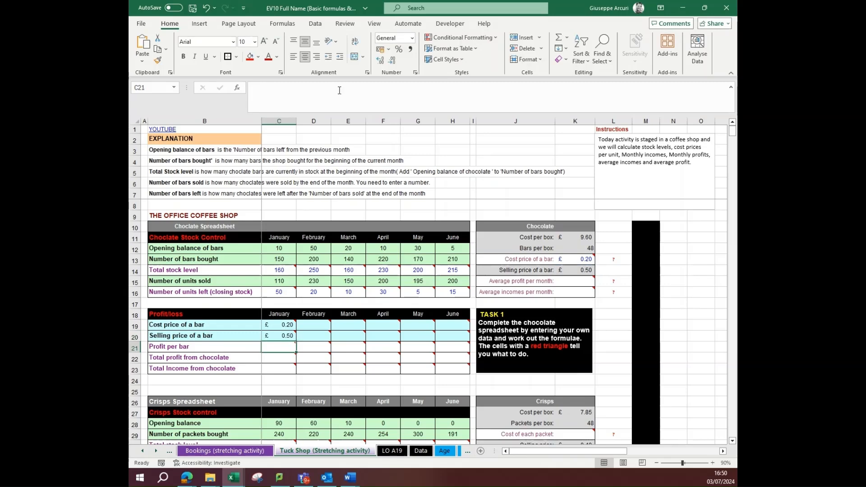
# Calculate January's profit per bar in C21 as selling price minus cost price, =C20-C19
pyautogui.moveTo(274, 346)
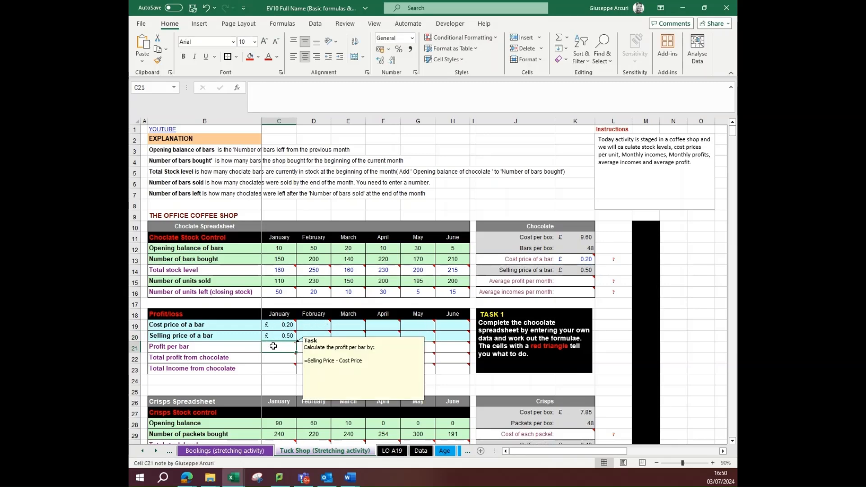
pyautogui.write('=')
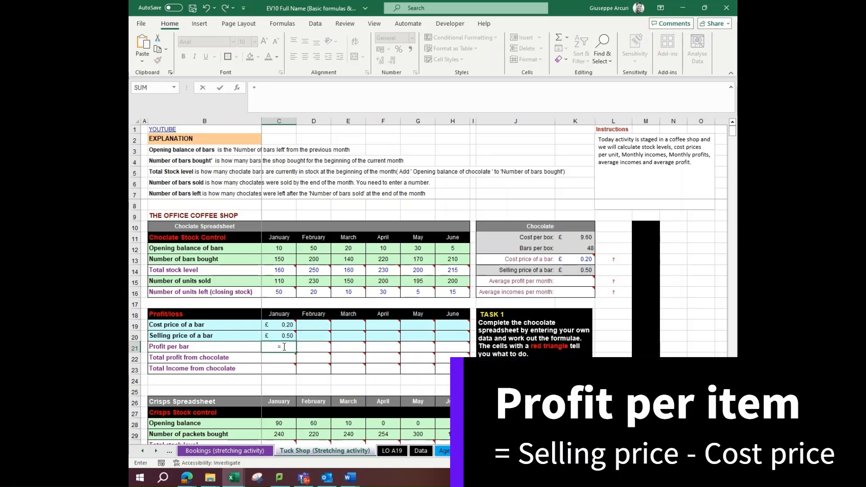
pyautogui.click(280, 337)
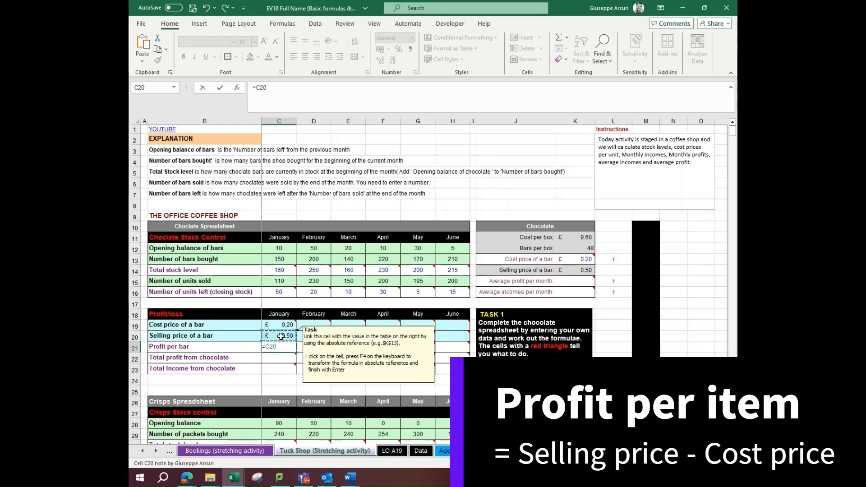
pyautogui.write('-')
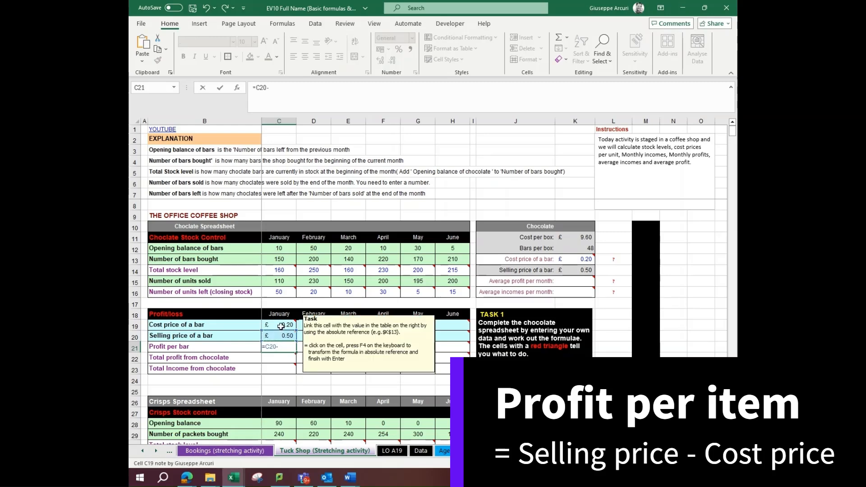
pyautogui.click(282, 327)
pyautogui.press('Return')
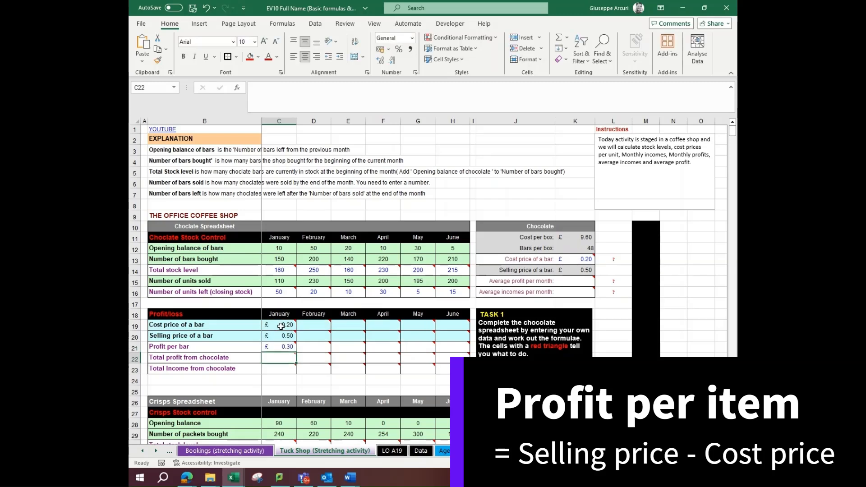
# Calculate January's total profit from chocolate in C22 as profit per bar times units sold, =C21*C15
pyautogui.write('=')
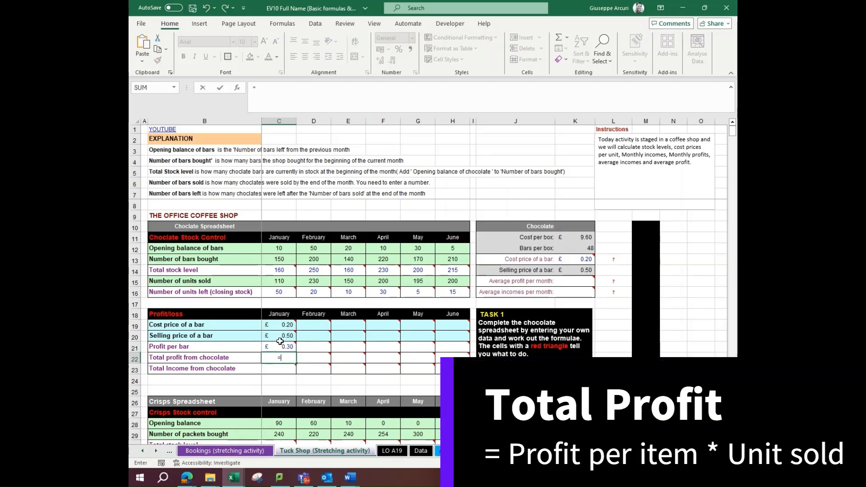
pyautogui.moveTo(277, 344)
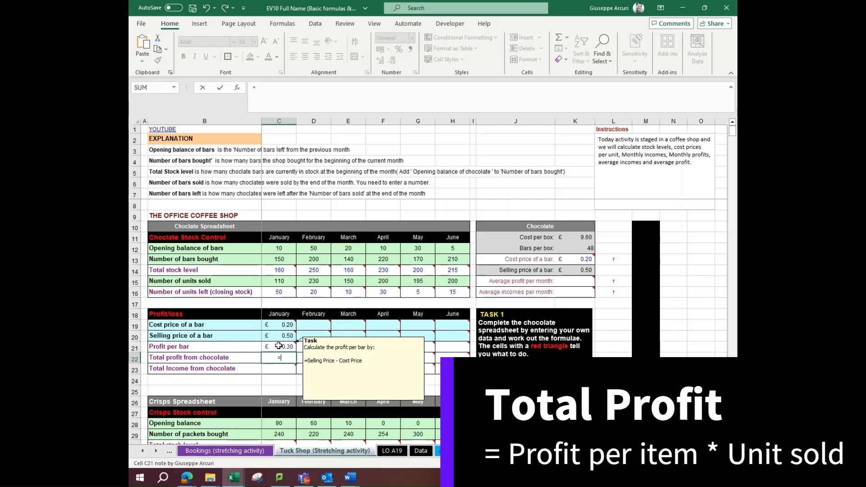
pyautogui.click(279, 346)
pyautogui.write('*')
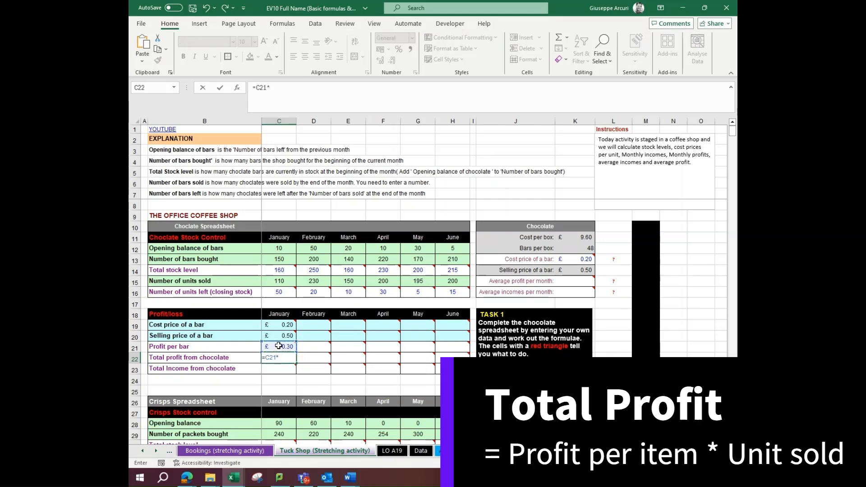
pyautogui.click(281, 281)
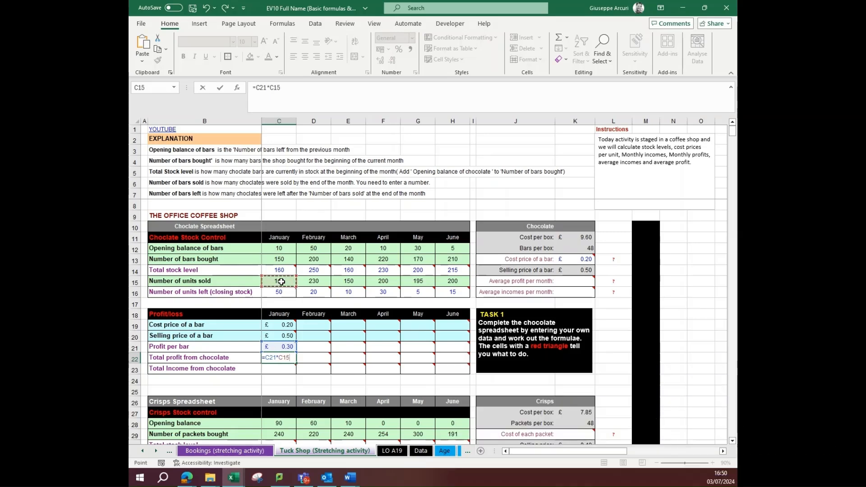
pyautogui.press('Return')
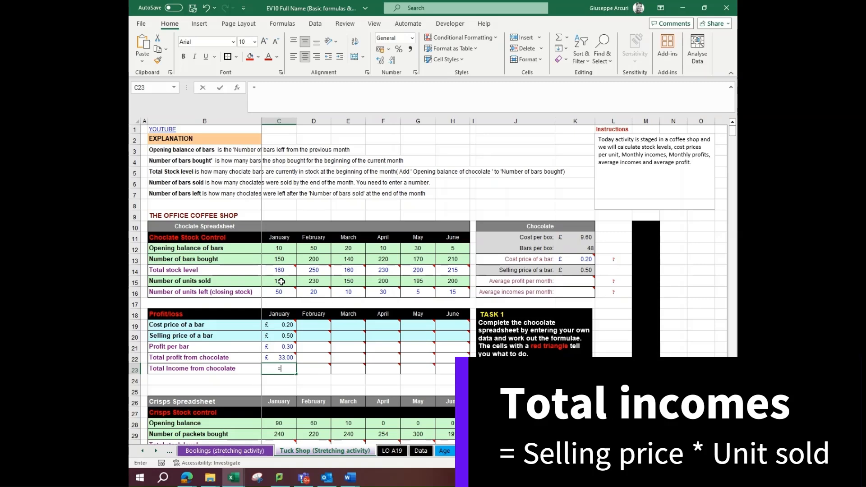
# Calculate January's total income from chocolate in C23 as selling price times units sold, =C20*C15
pyautogui.write('=')
pyautogui.click(281, 333)
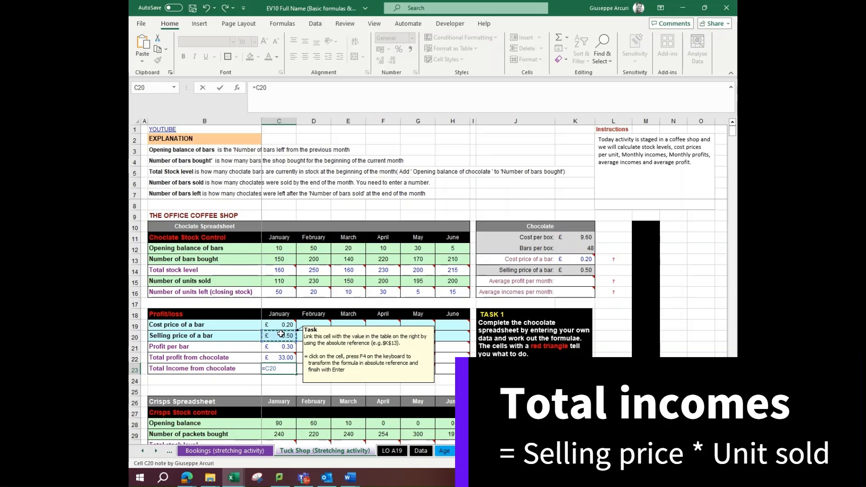
pyautogui.write('*')
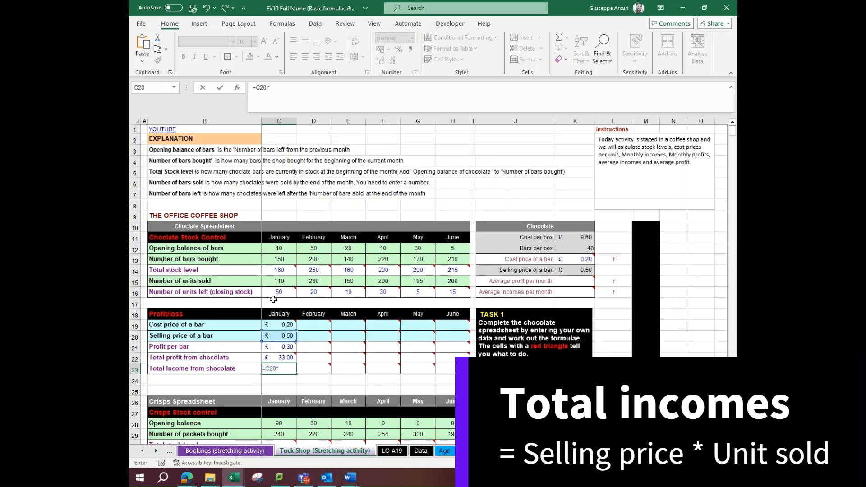
pyautogui.click(283, 281)
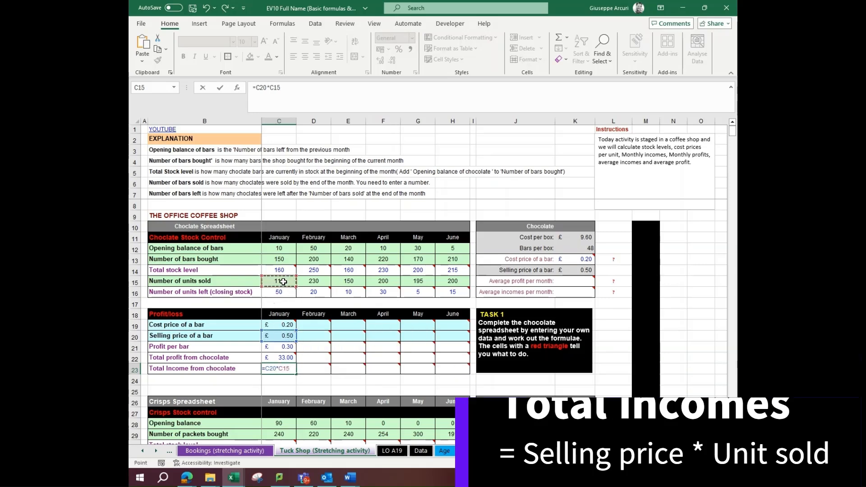
pyautogui.press('Return')
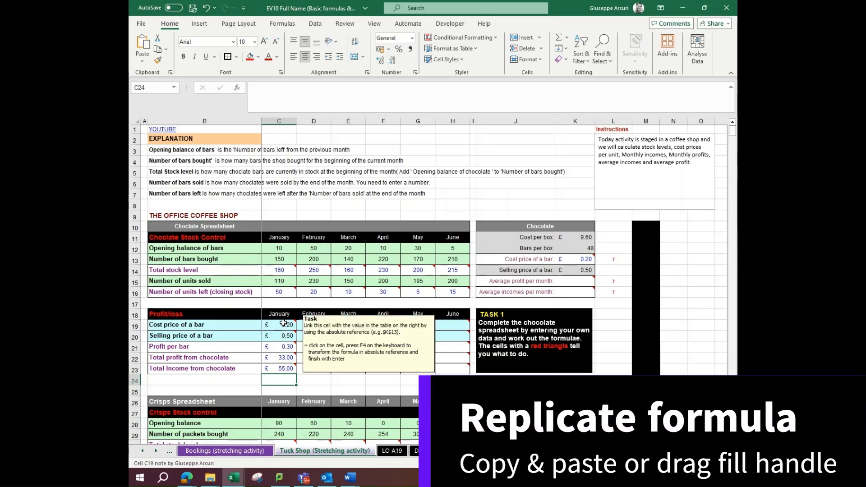
# Copy January's chocolate profit/loss formulas in C19:C23 across February to June
pyautogui.moveTo(279, 324); pyautogui.dragTo(455, 368)
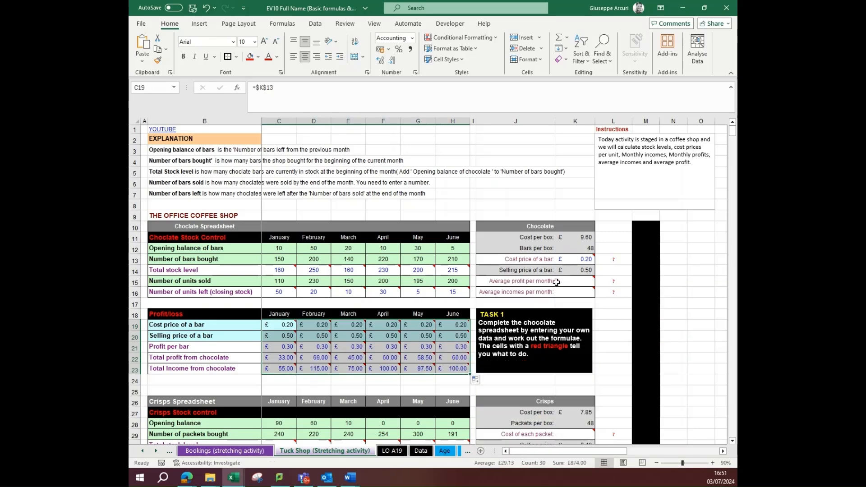
# Calculate the average chocolate profit per month in K15 from the total profit row, =AVERAGE(C22:H22)
pyautogui.click(572, 280)
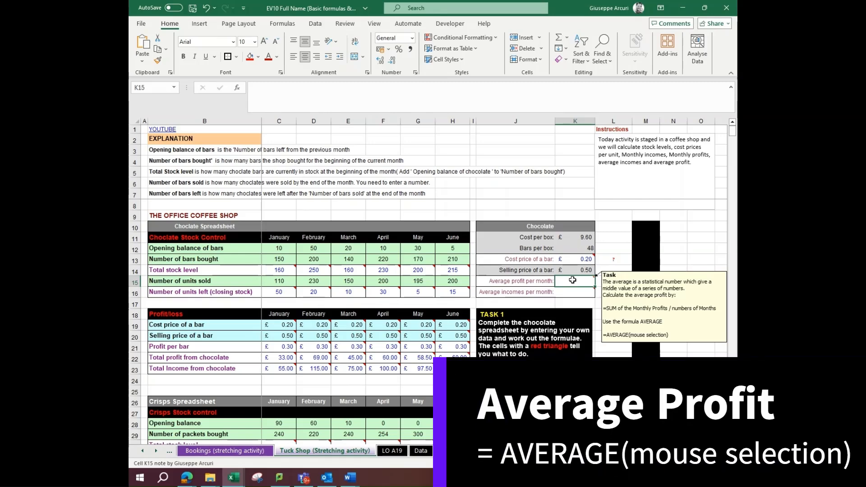
pyautogui.click(566, 37)
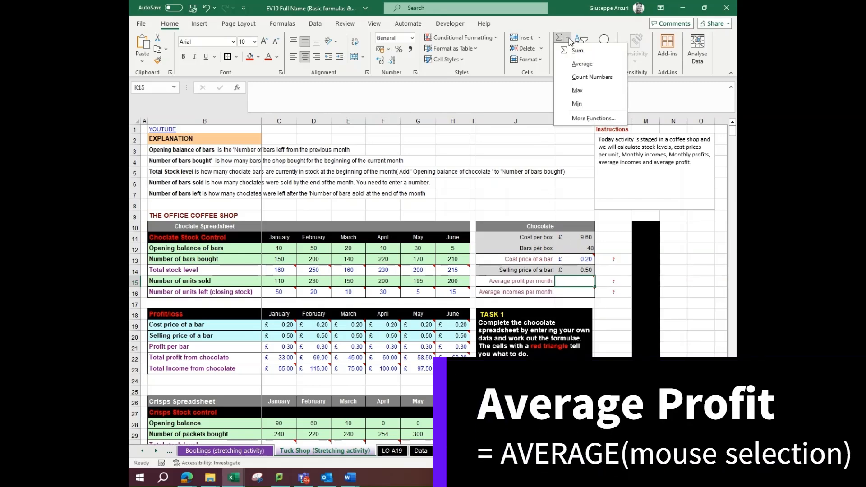
pyautogui.click(586, 64)
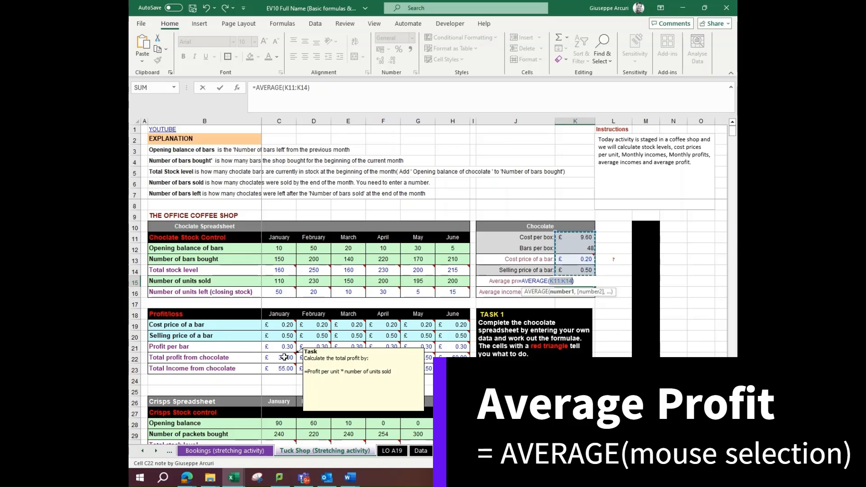
pyautogui.moveTo(283, 357); pyautogui.dragTo(444, 359)
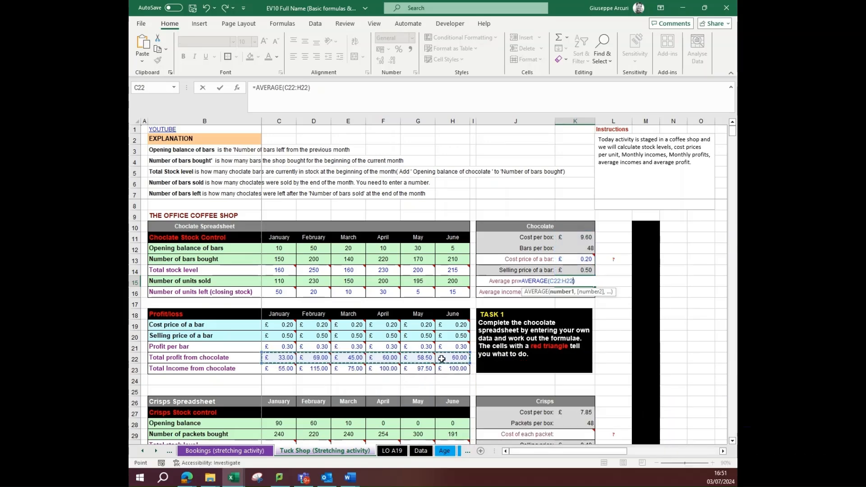
pyautogui.press('Return')
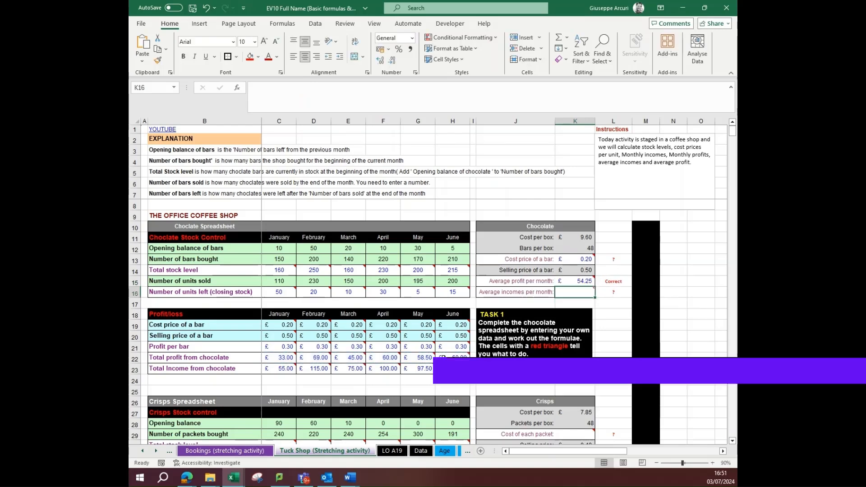
# Calculate the average chocolate income per month in K16 from the total income row, =AVERAGE(C23:H23)
pyautogui.click(568, 38)
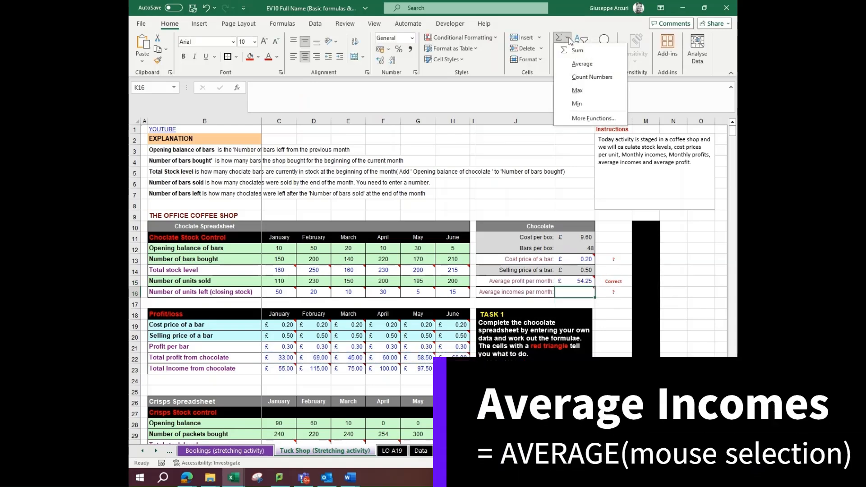
pyautogui.click(582, 64)
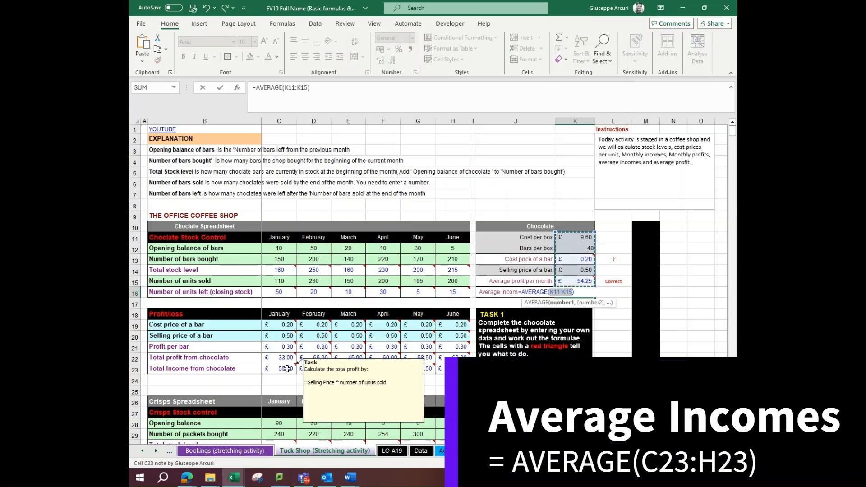
pyautogui.moveTo(279, 368); pyautogui.dragTo(443, 369)
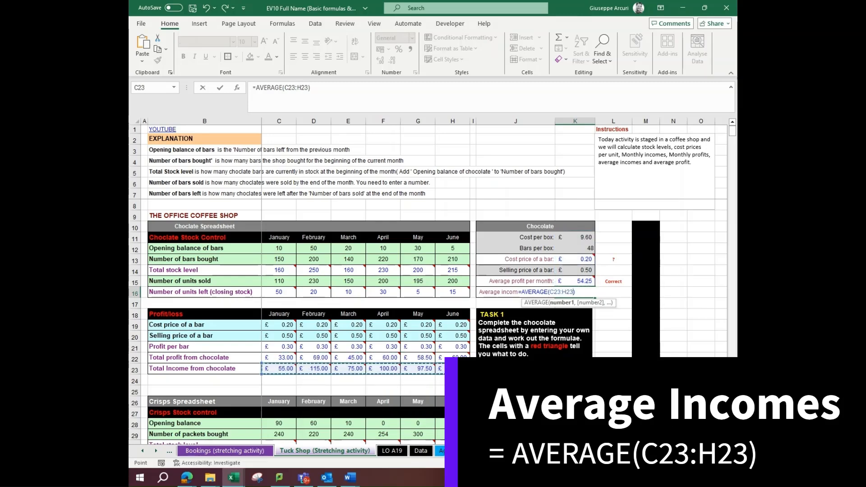
pyautogui.press('Return')
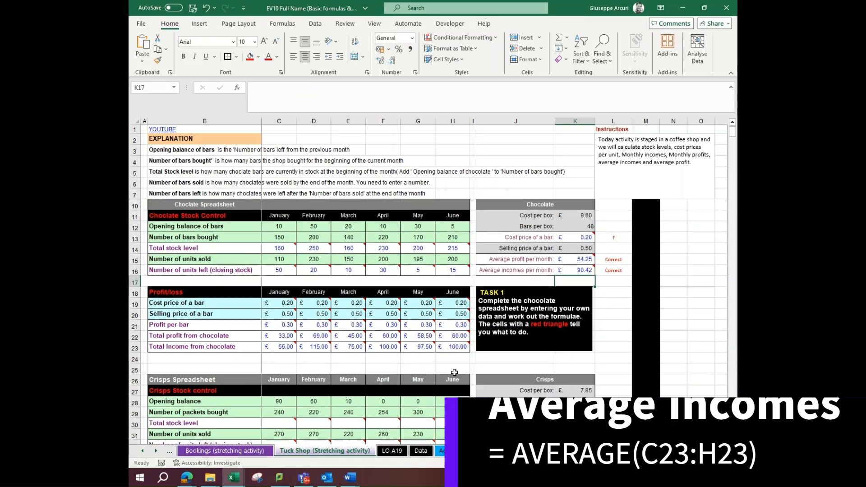
# Enter the formula =C29-C28 for January's total stock level in C30 of the crisps spreadsheet
pyautogui.scroll(-5, 455, 373)
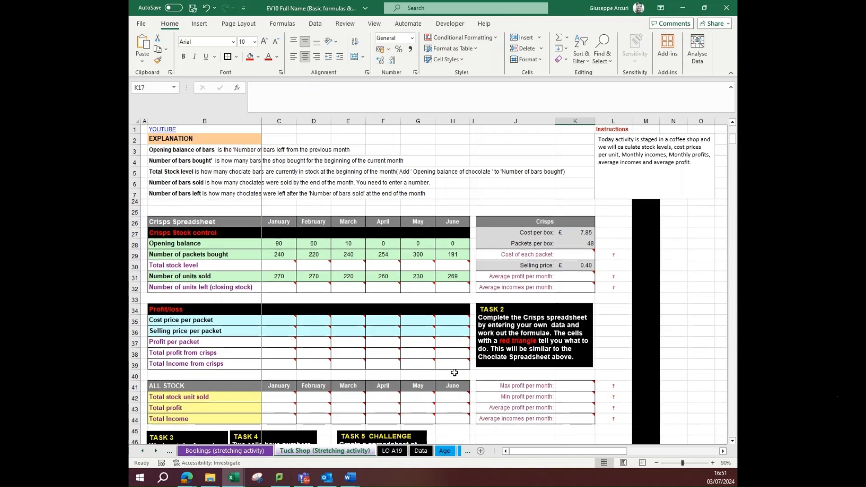
pyautogui.moveTo(280, 266)
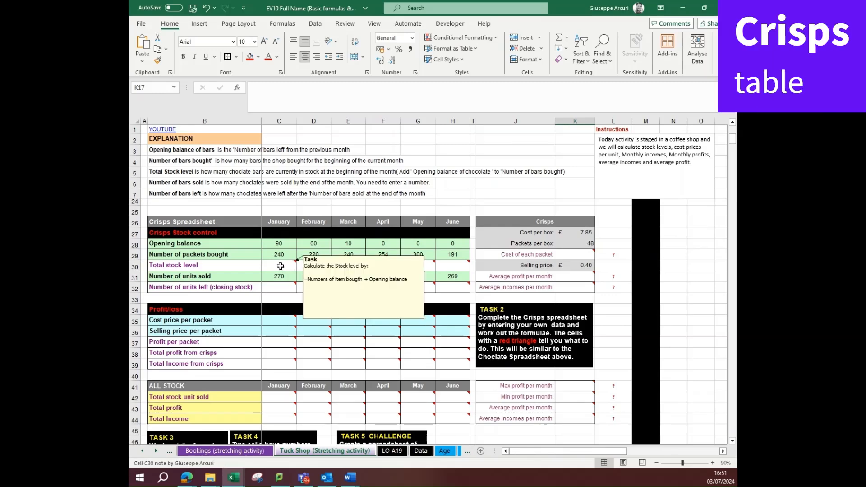
pyautogui.click(280, 266)
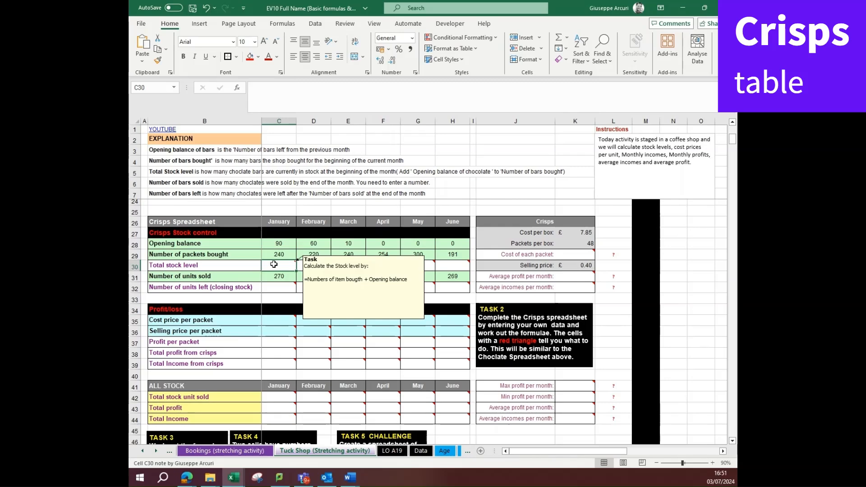
pyautogui.write('=')
pyautogui.click(274, 254)
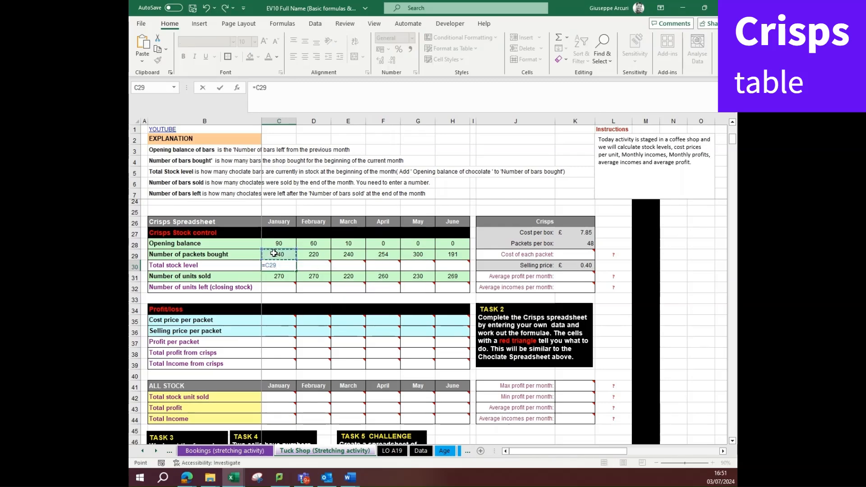
pyautogui.write('-')
pyautogui.click(277, 243)
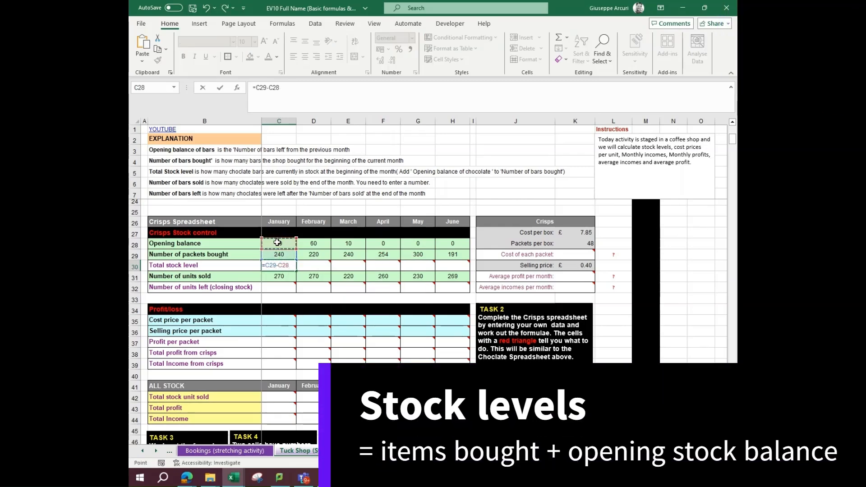
pyautogui.press('Return')
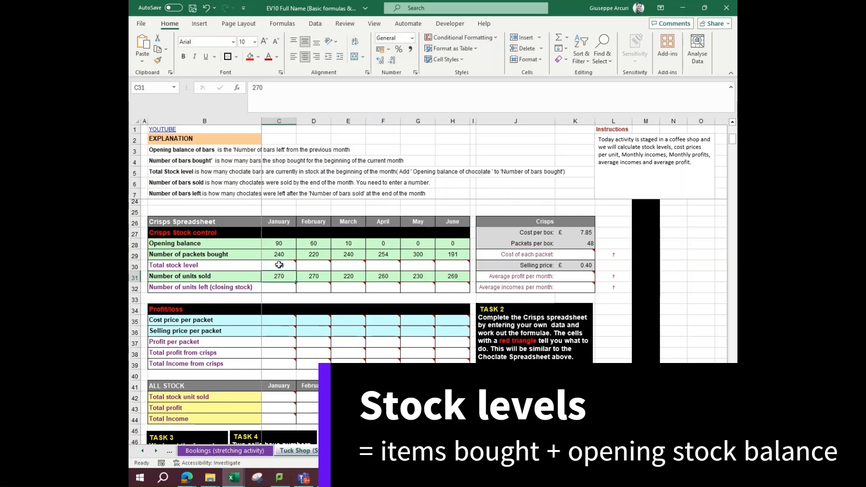
# Correct the crisps total stock level formula in C30 to =C29+C28 and copy it across to June
pyautogui.click(279, 265)
pyautogui.click(267, 87)
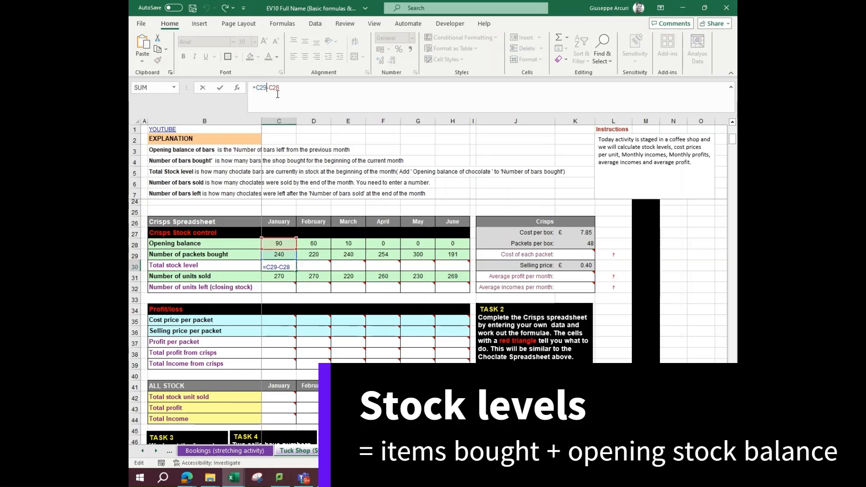
pyautogui.press('Delete')
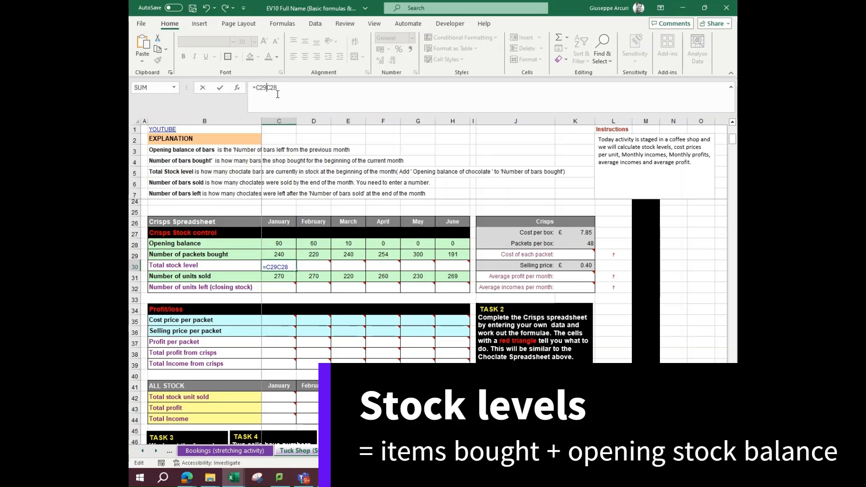
pyautogui.write('+')
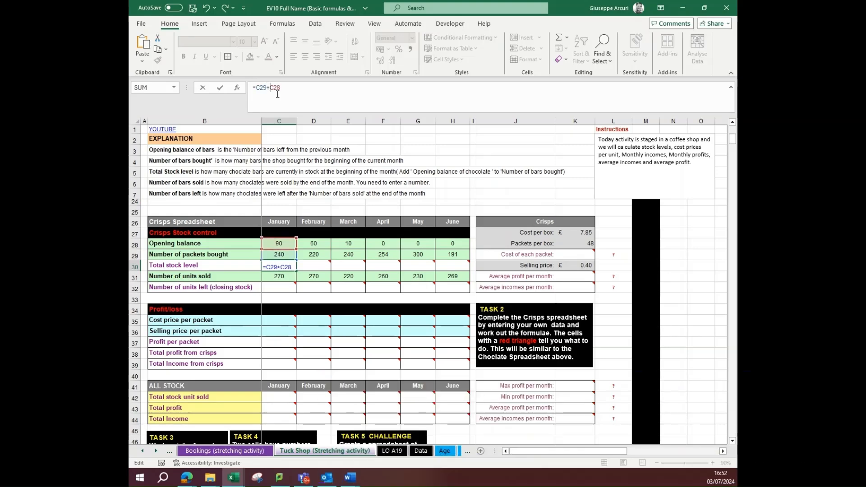
pyautogui.press('Return')
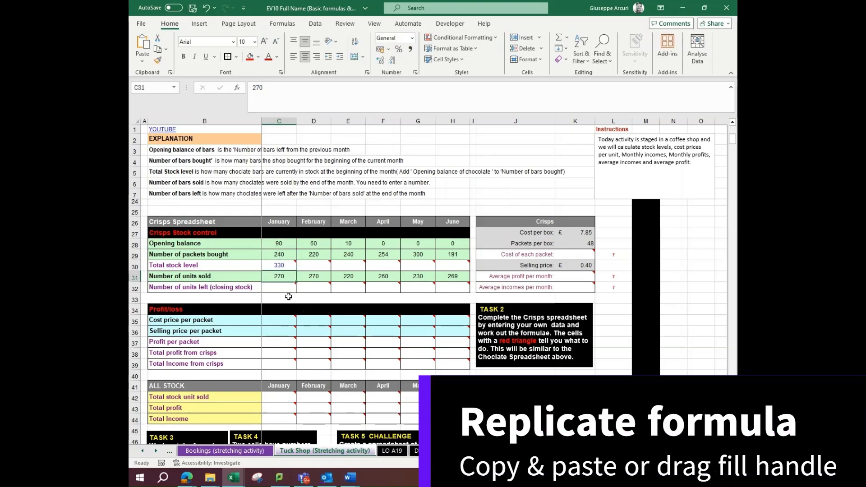
pyautogui.click(288, 268)
pyautogui.moveTo(296, 271); pyautogui.dragTo(453, 272)
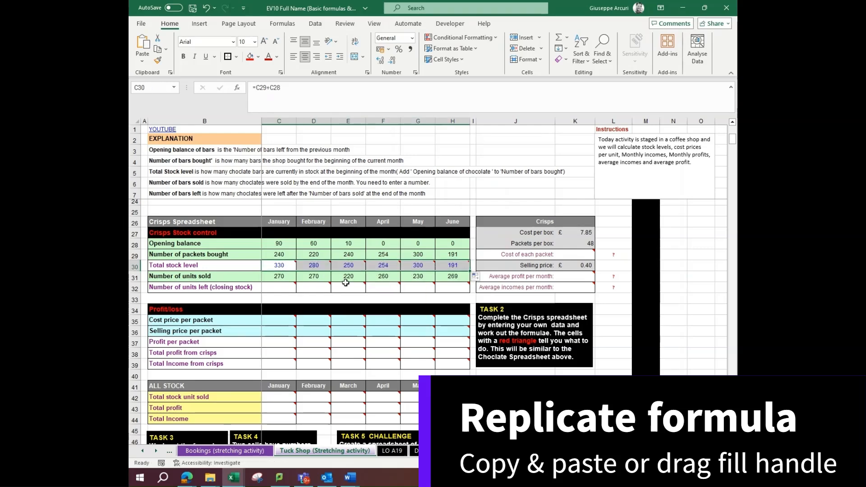
# Calculate January's crisps closing stock in C32 as total stock level minus units sold, =C30-C31, and copy it across to June
pyautogui.click(282, 287)
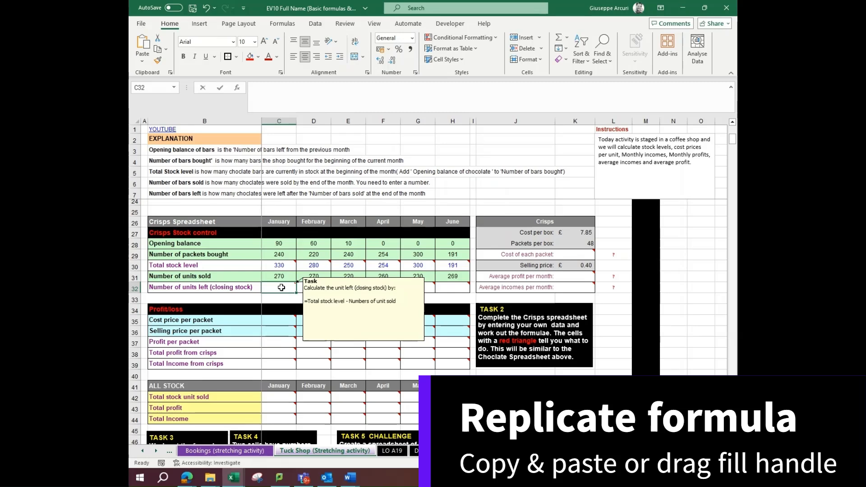
pyautogui.write('=')
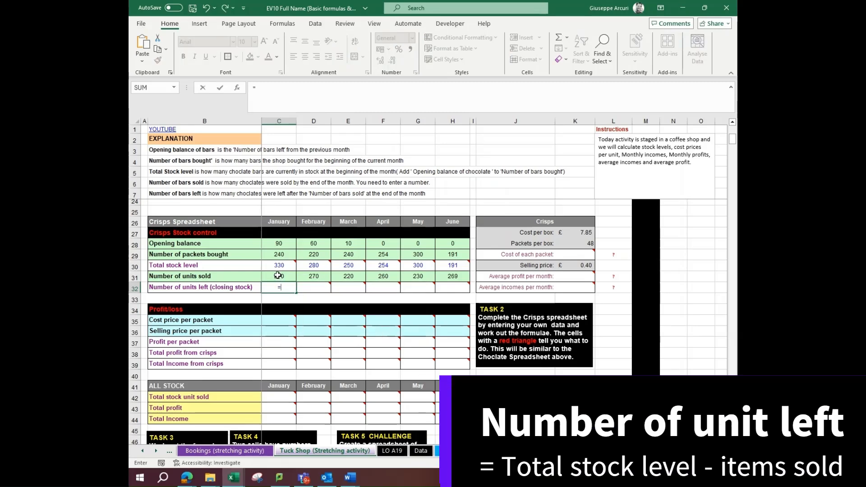
pyautogui.click(280, 266)
pyautogui.write('-')
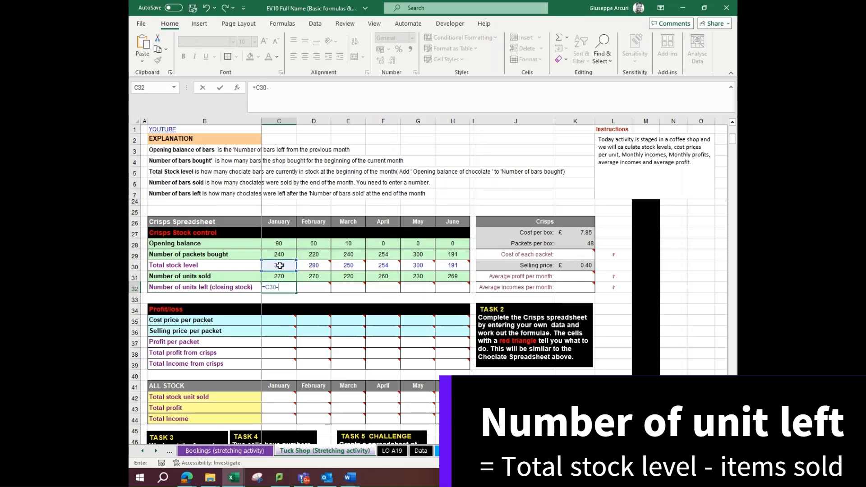
pyautogui.click(281, 276)
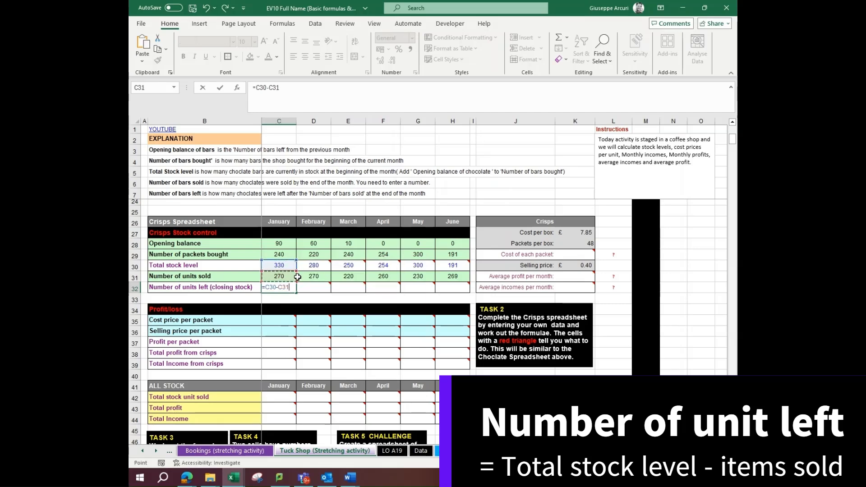
pyautogui.press('Return')
pyautogui.click(285, 288)
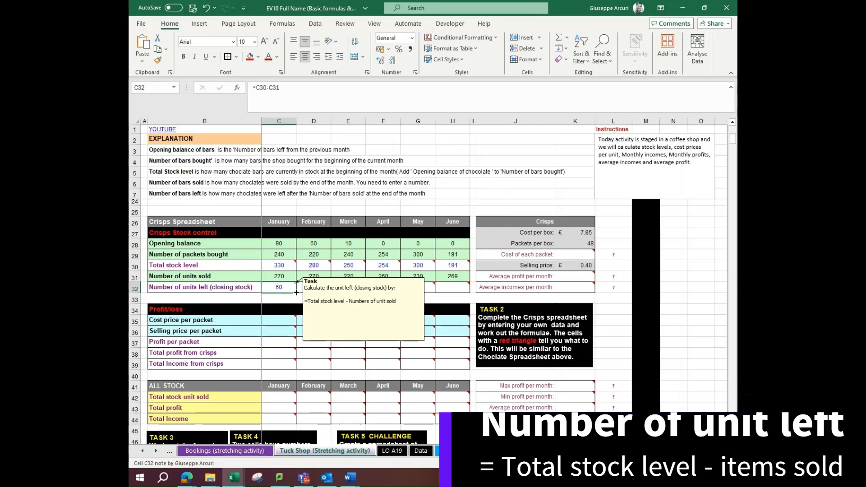
pyautogui.moveTo(297, 292); pyautogui.dragTo(453, 290)
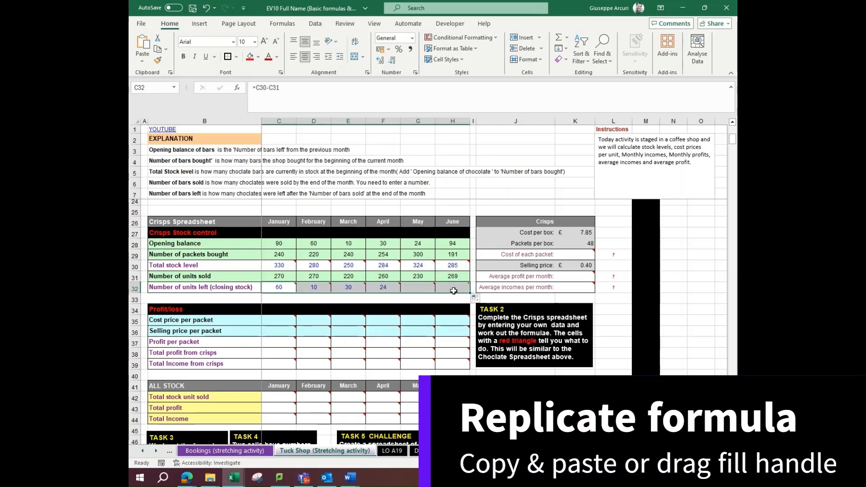
# Calculate the cost of each crisps packet in K29 as cost per box divided by packets per box, =K27/K28
pyautogui.click(582, 256)
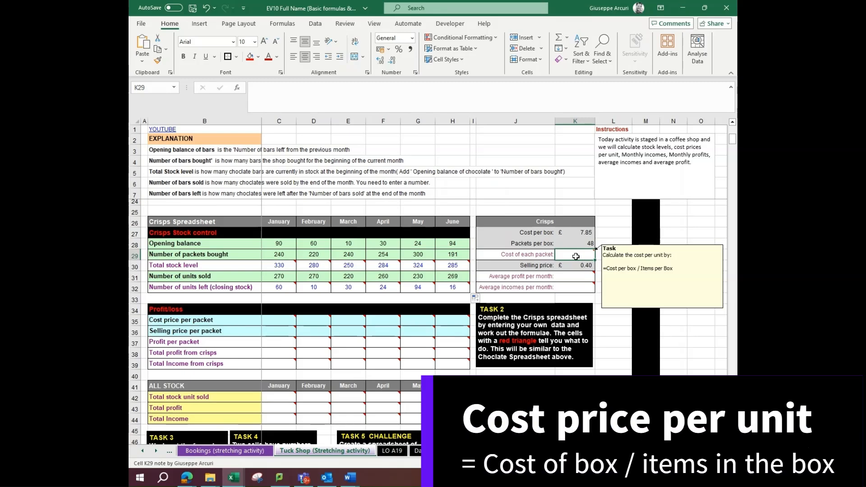
pyautogui.write('=')
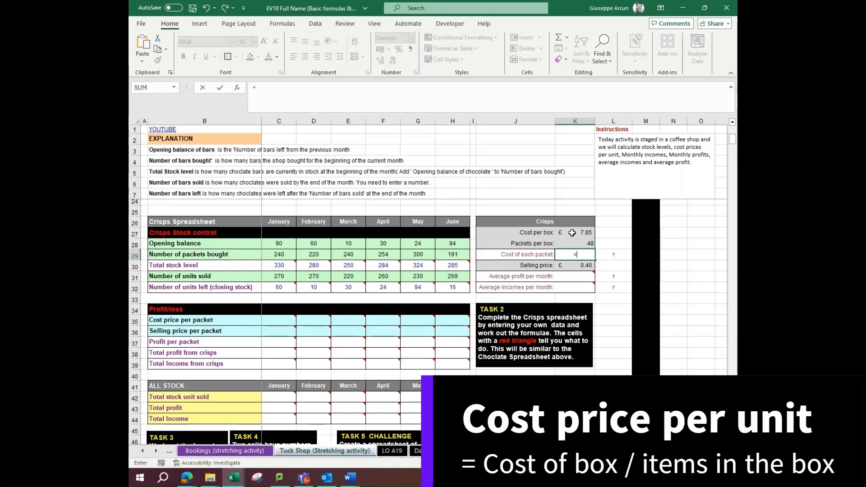
pyautogui.click(572, 233)
pyautogui.write('/')
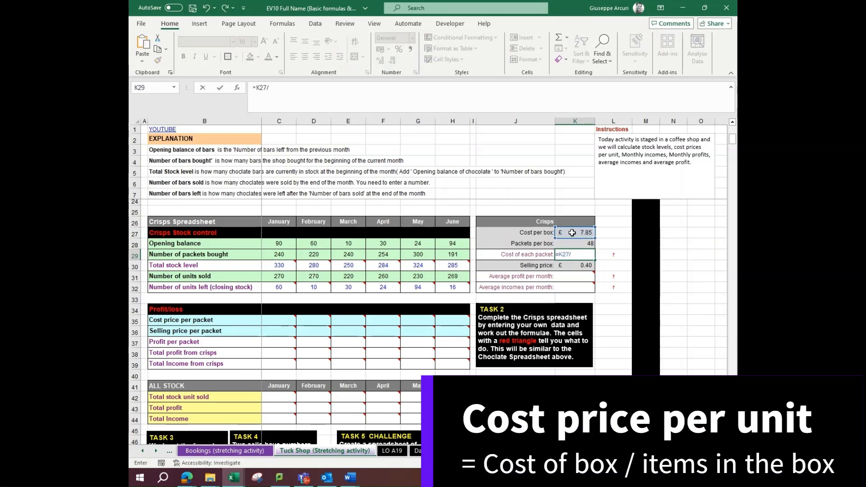
pyautogui.click(579, 243)
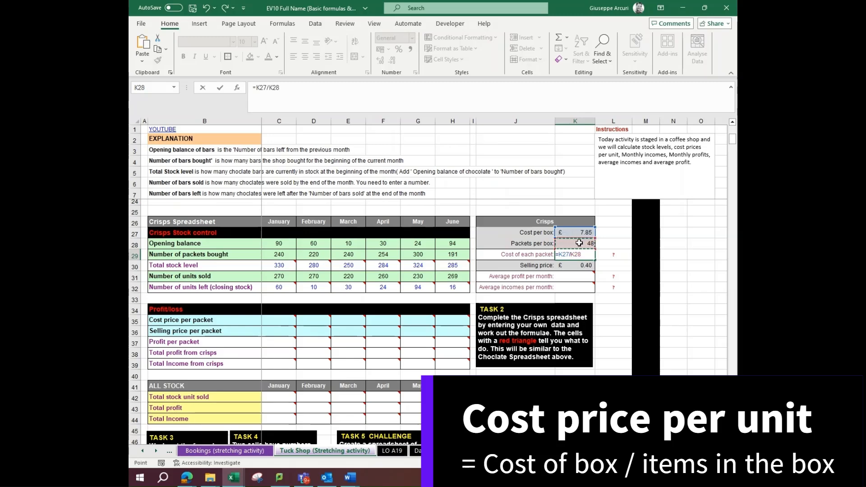
pyautogui.press('Return')
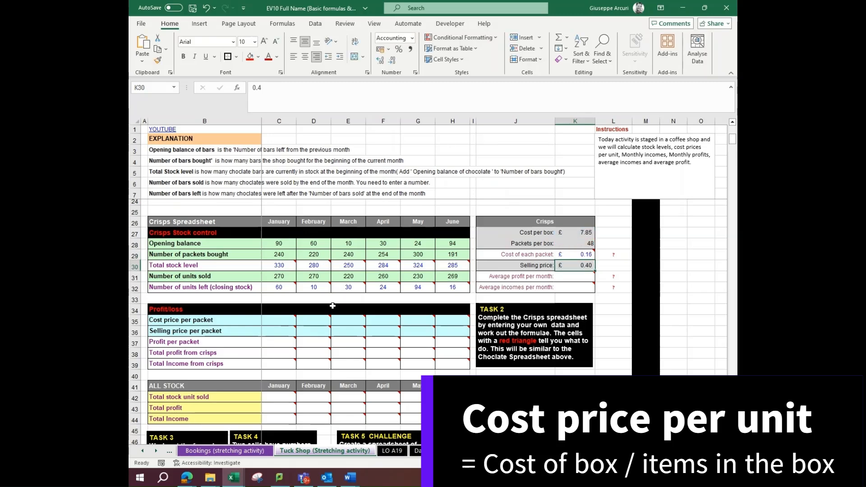
# Link January's cost price per packet in C35 to the cost of each packet with the absolute reference =$K$29
pyautogui.click(267, 321)
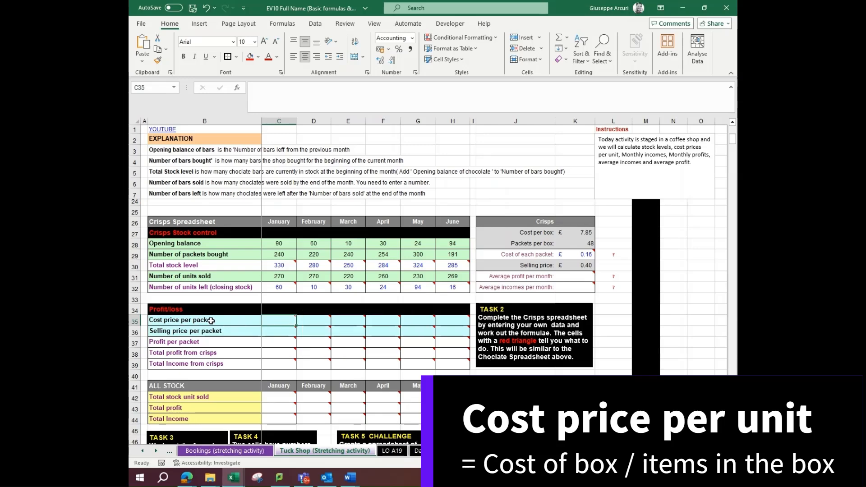
pyautogui.moveTo(270, 319)
pyautogui.write('=')
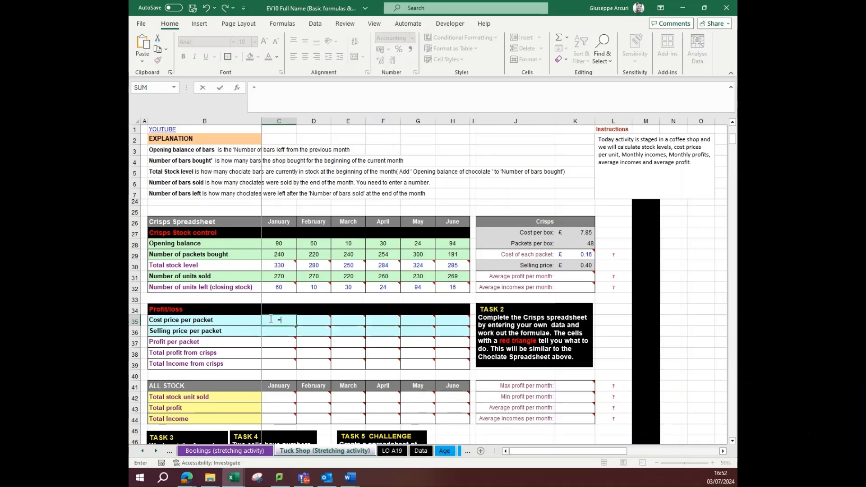
pyautogui.moveTo(587, 255)
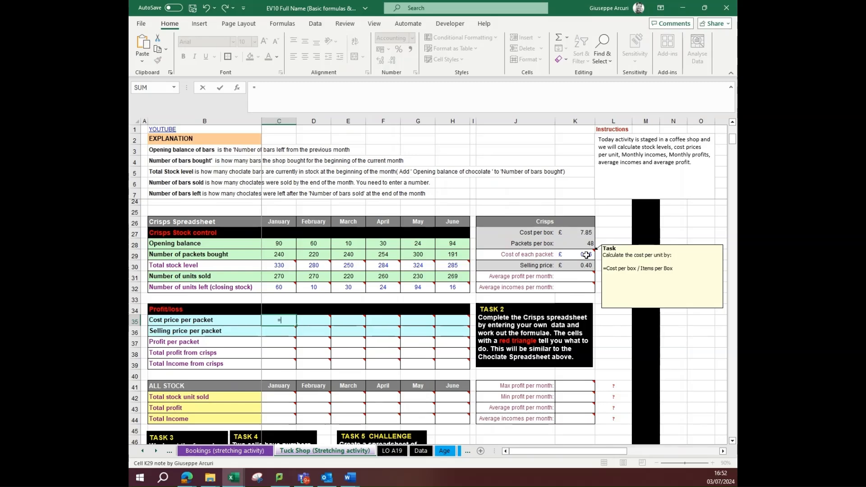
pyautogui.click(587, 255)
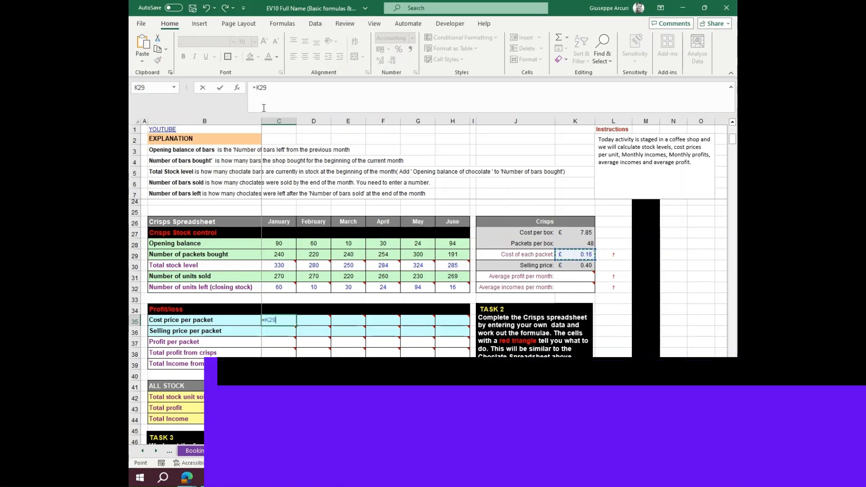
pyautogui.press('F4')
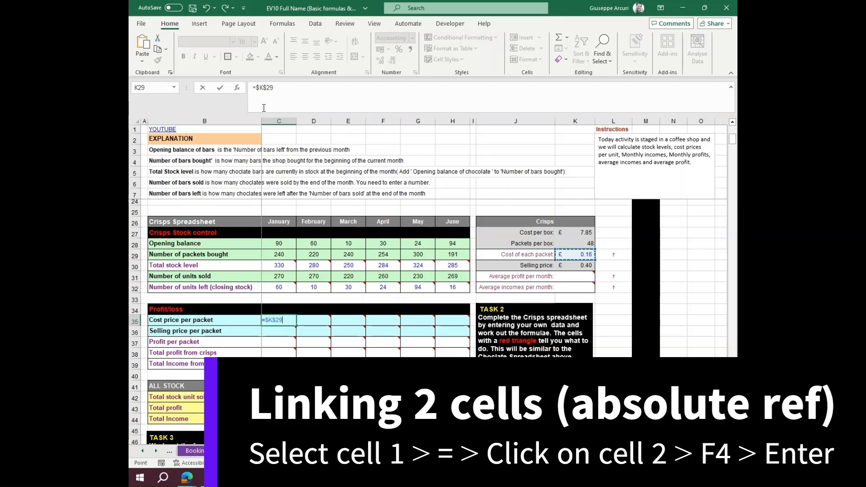
pyautogui.press('Return')
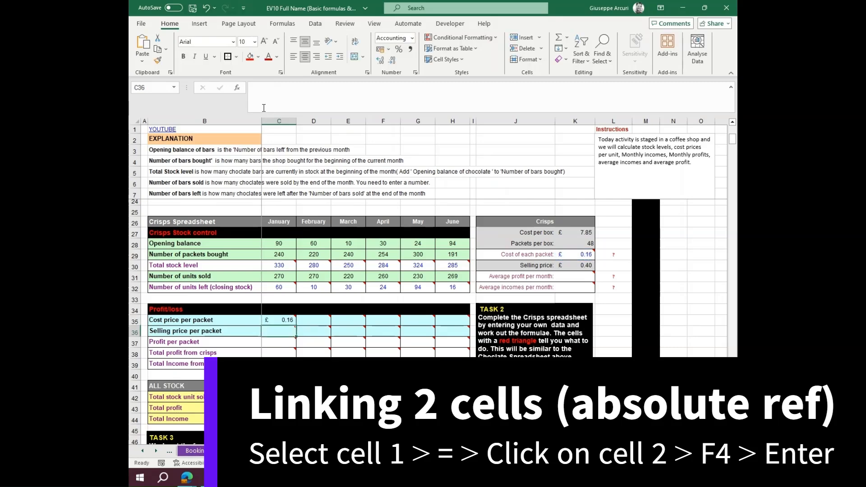
# Link January's selling price per packet in C36 to the crisps selling price in K30 with an absolute reference
pyautogui.write('=')
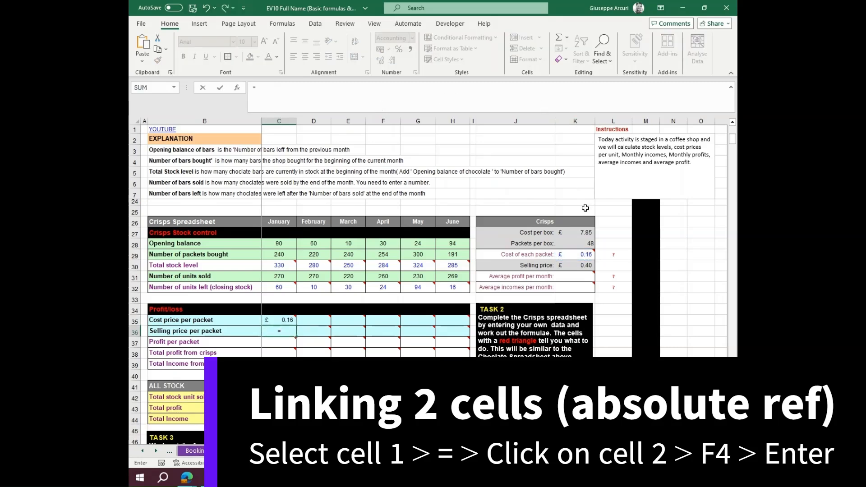
pyautogui.click(585, 265)
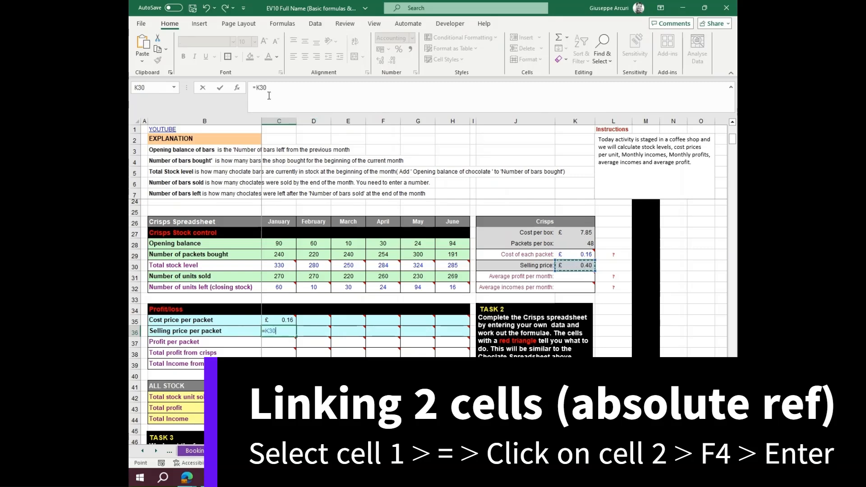
pyautogui.press('Return')
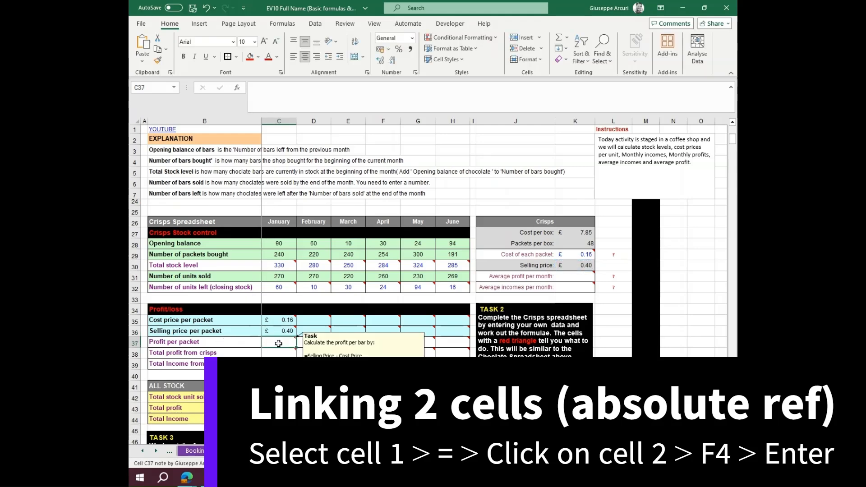
# Calculate January's profit per packet in C37 as selling price minus cost price, =C36-C35
pyautogui.write('=')
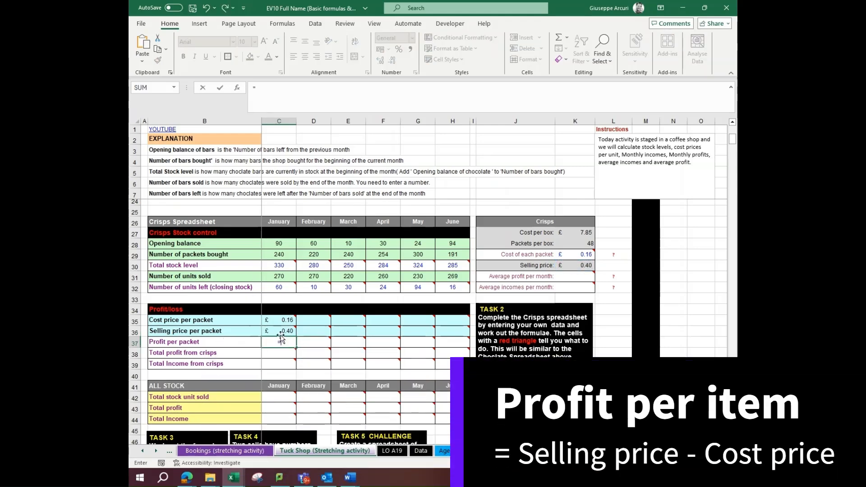
pyautogui.click(281, 331)
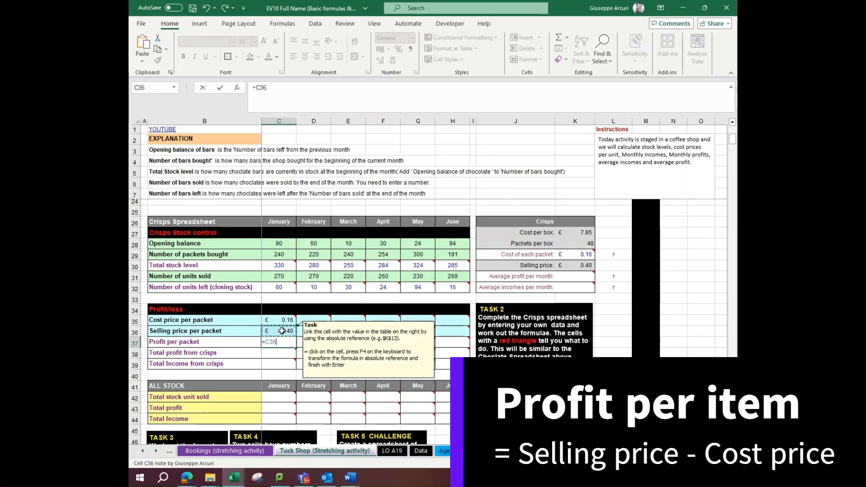
pyautogui.write('-')
pyautogui.click(281, 319)
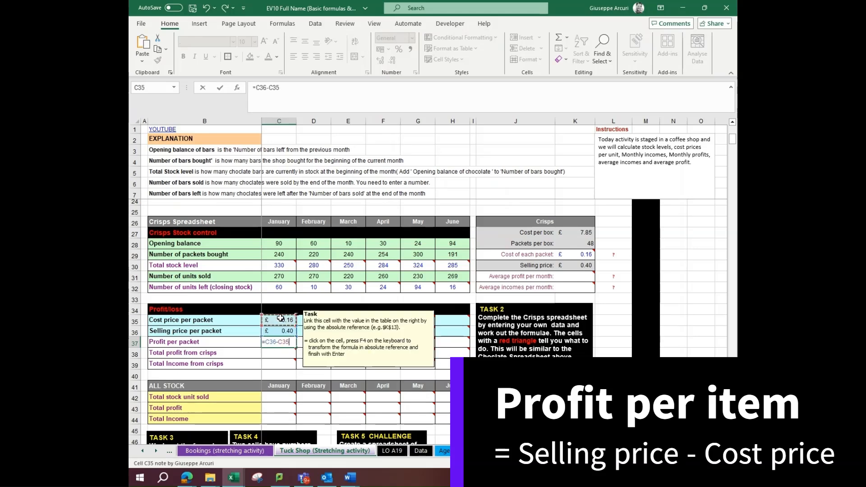
pyautogui.press('Return')
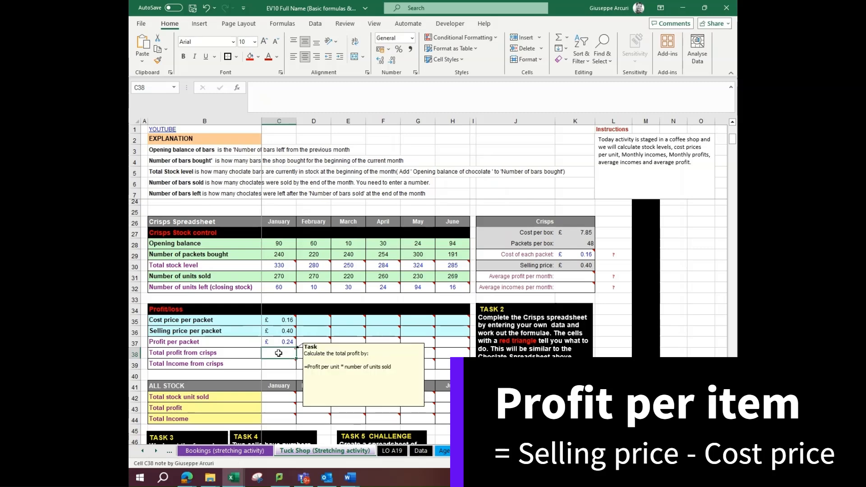
# Calculate January's total profit from crisps in C38 as profit per packet times units sold, =C37*C31
pyautogui.write('=')
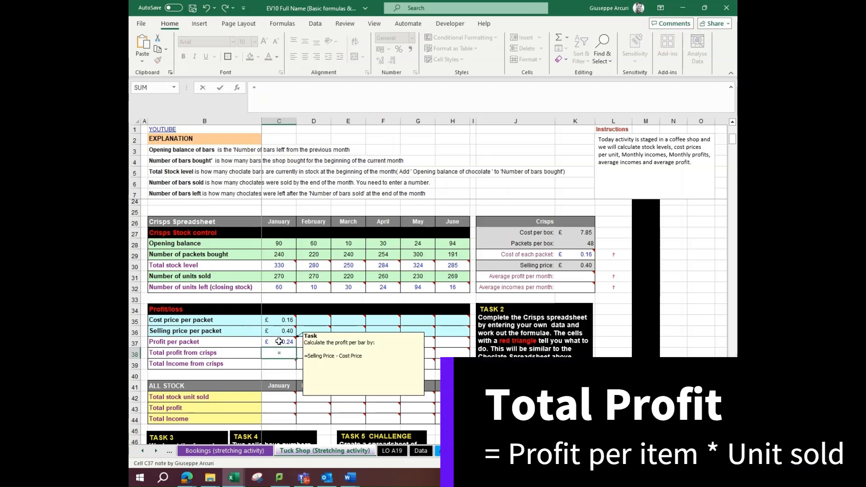
pyautogui.click(279, 341)
pyautogui.write('*')
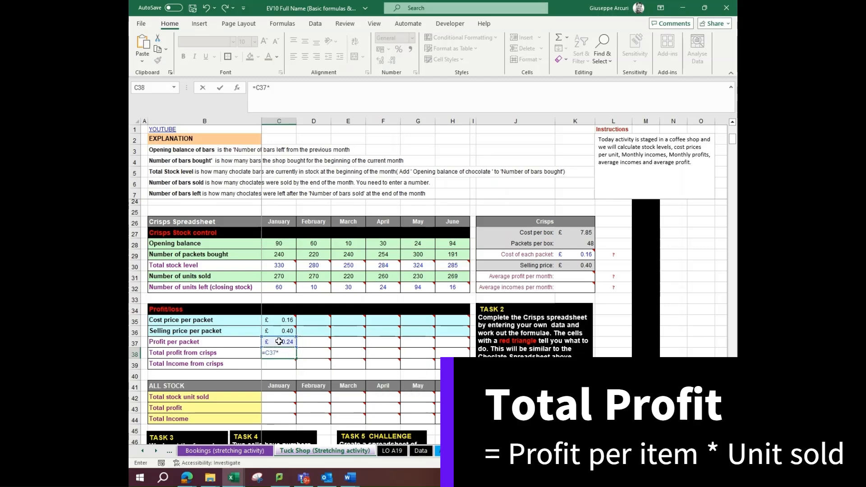
pyautogui.click(275, 278)
pyautogui.press('Return')
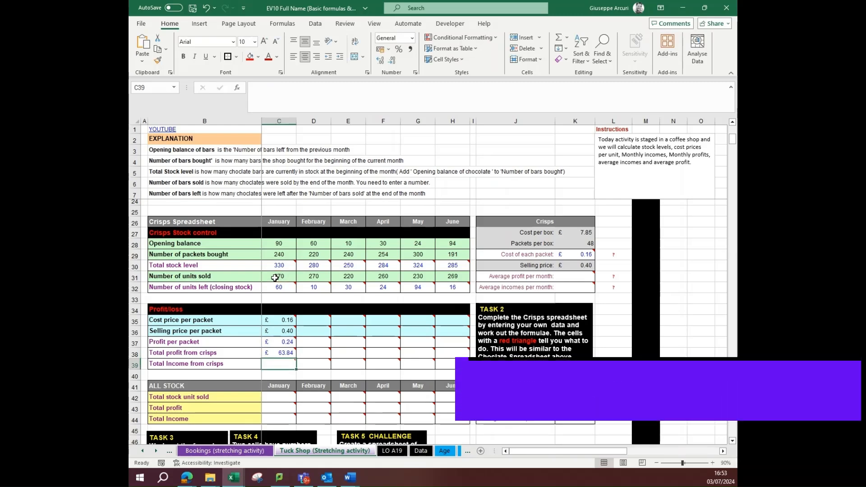
# Calculate January's total crisps income in C39 as =C36*C31, and copy the profit/loss formulas in C35:C39 across to June
pyautogui.write('=')
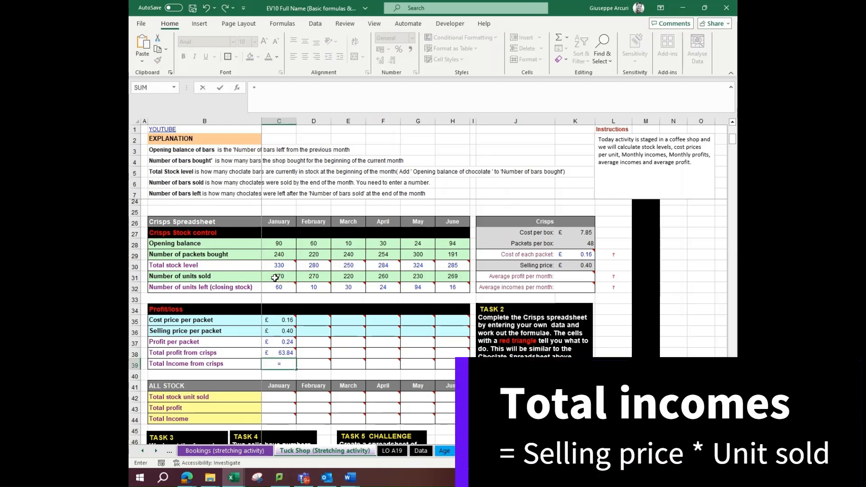
pyautogui.click(276, 329)
pyautogui.write('*')
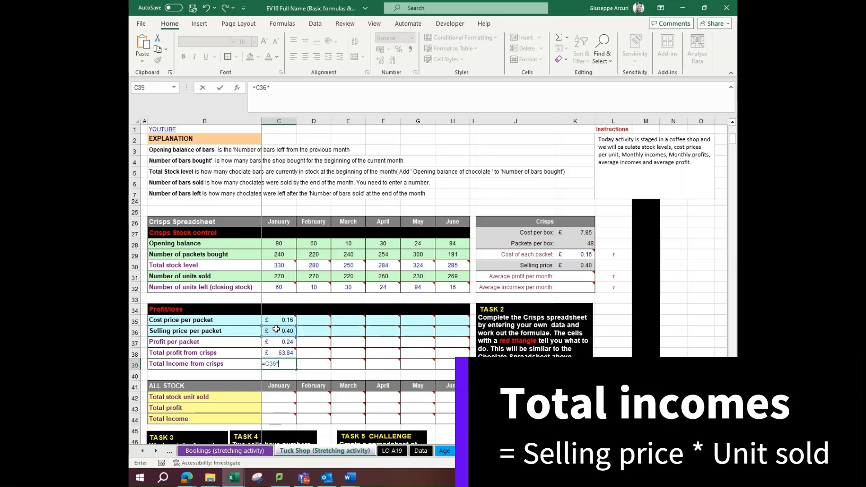
pyautogui.click(286, 276)
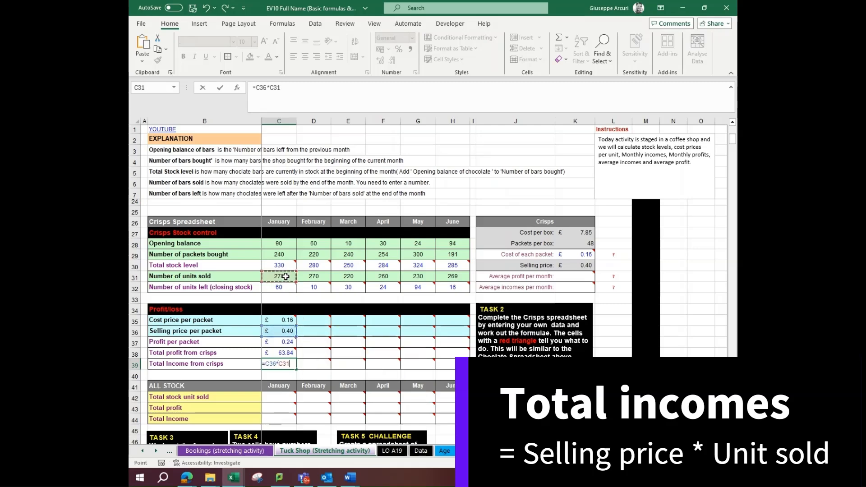
pyautogui.press('Return')
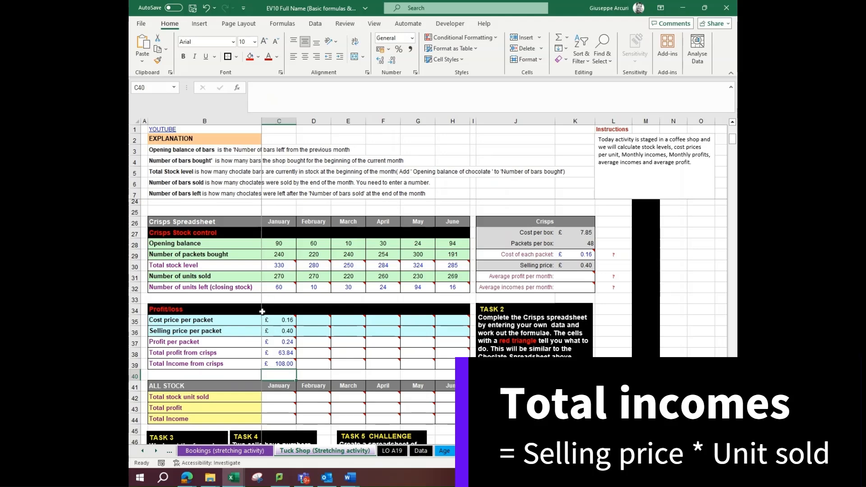
pyautogui.moveTo(278, 321); pyautogui.dragTo(455, 368)
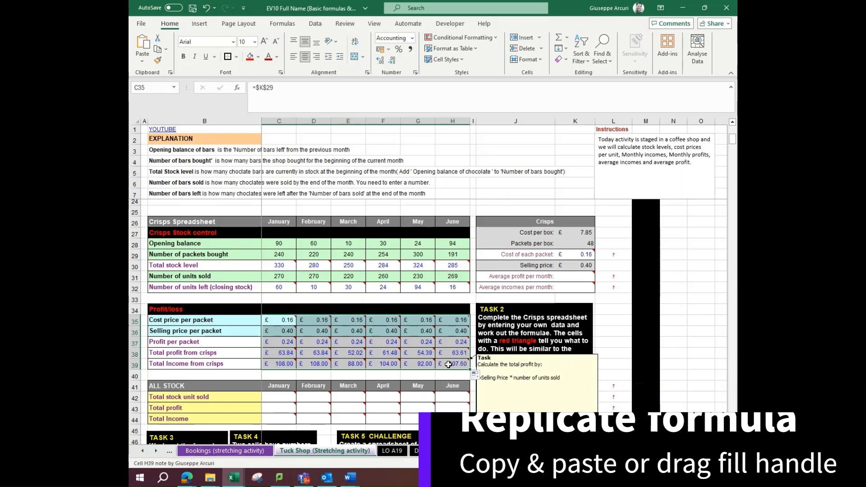
# Calculate the average crisps profit per month in K31 with =AVERAGE(C38:H38)
pyautogui.click(578, 276)
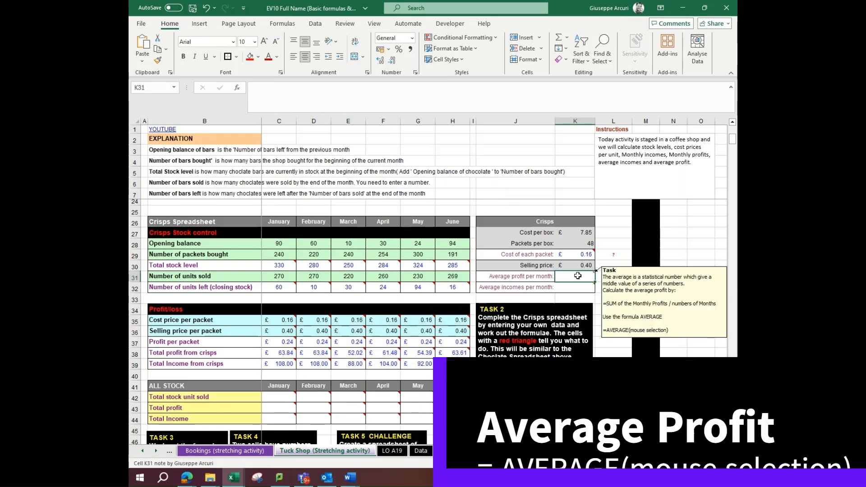
pyautogui.click(568, 38)
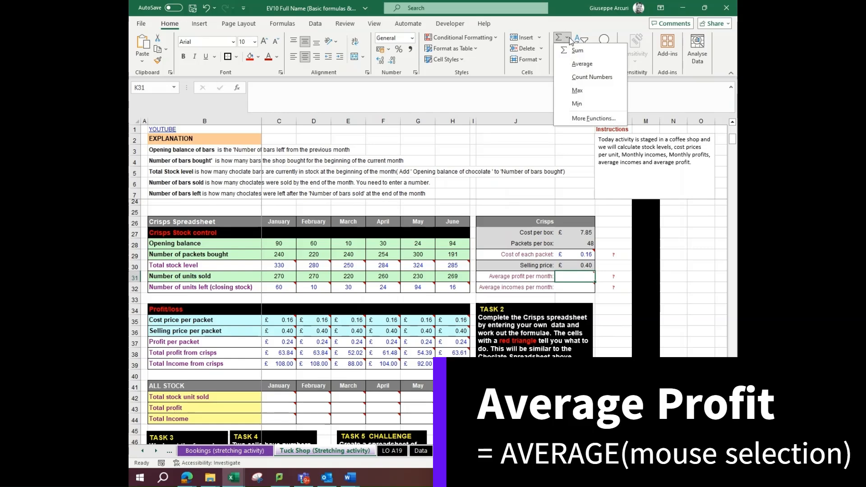
pyautogui.click(573, 63)
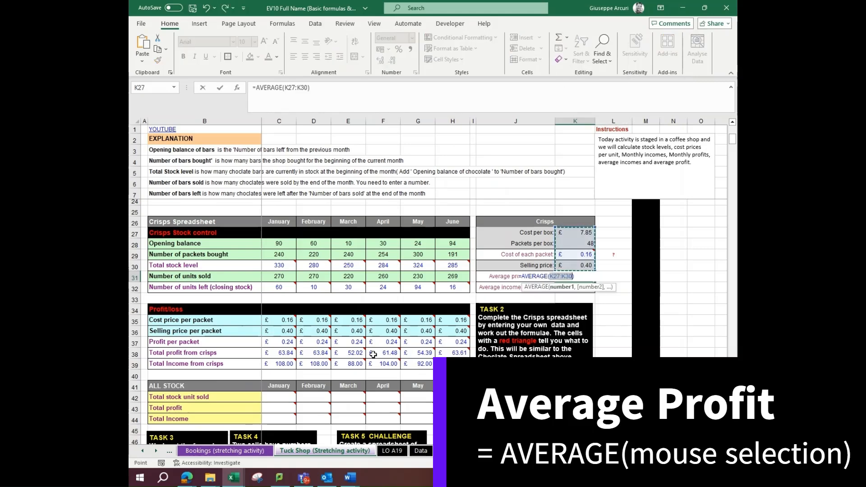
pyautogui.moveTo(282, 355); pyautogui.dragTo(444, 354)
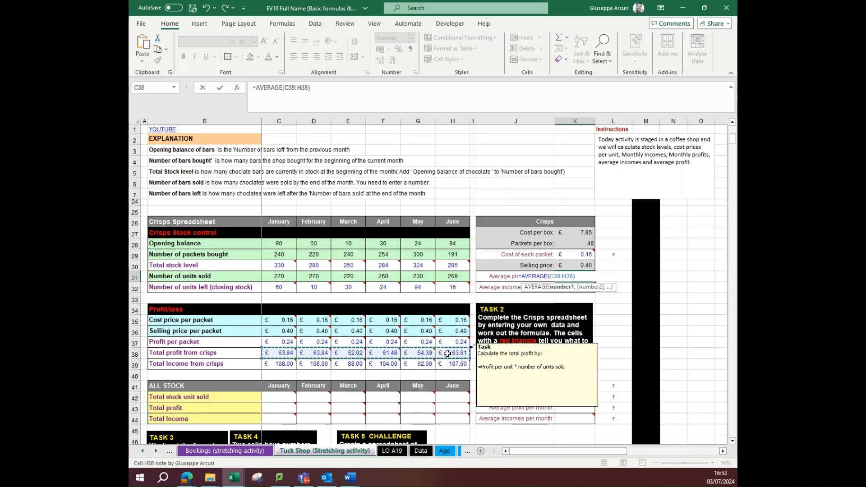
pyautogui.press('Return')
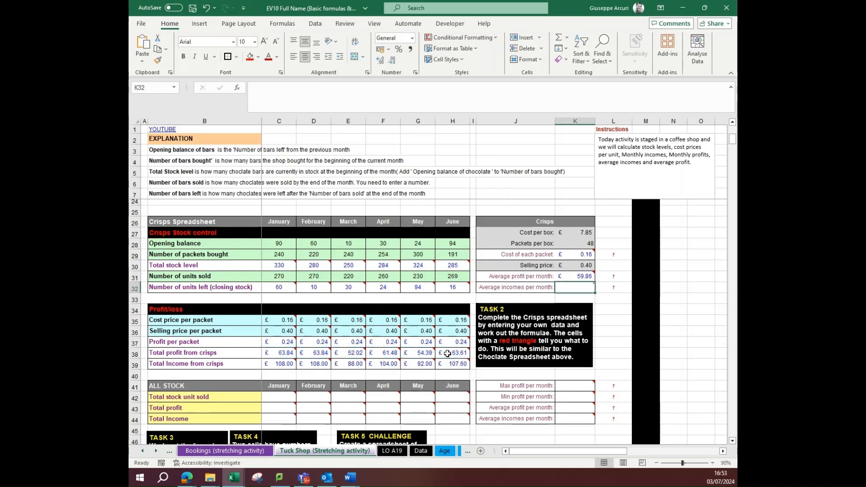
# Calculate the average crisps income per month in K32 with =AVERAGE(C39:H39)
pyautogui.click(569, 39)
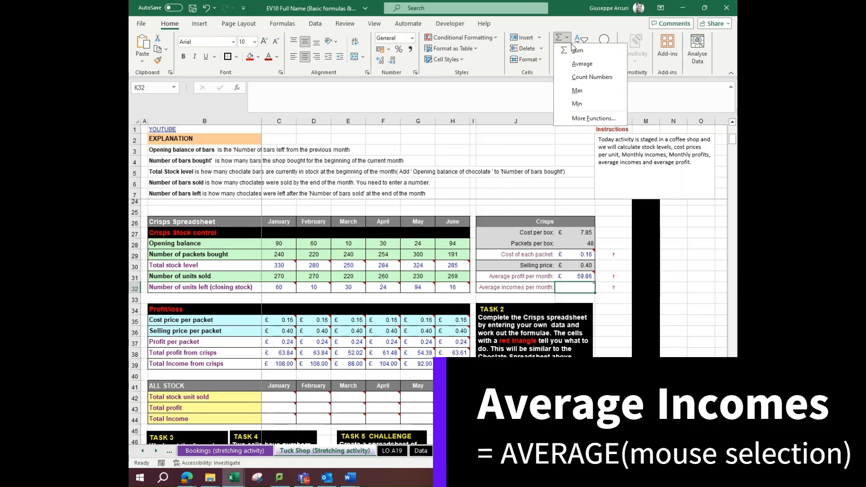
pyautogui.click(582, 63)
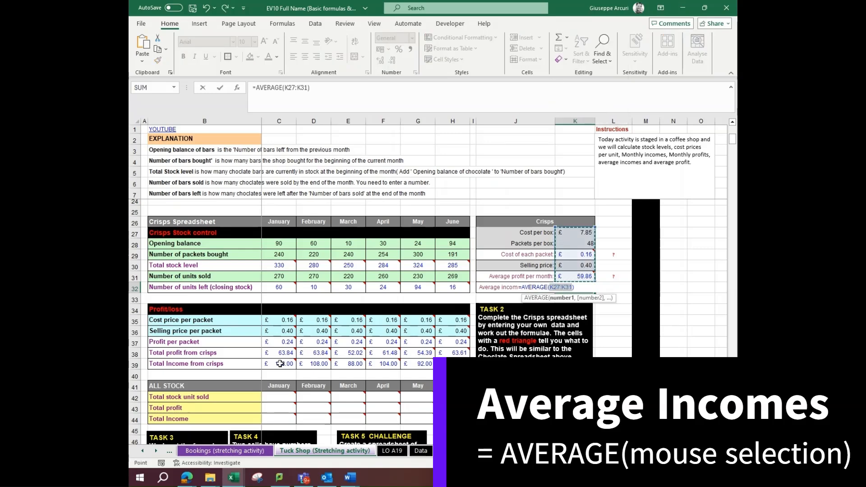
pyautogui.moveTo(280, 363); pyautogui.dragTo(445, 362)
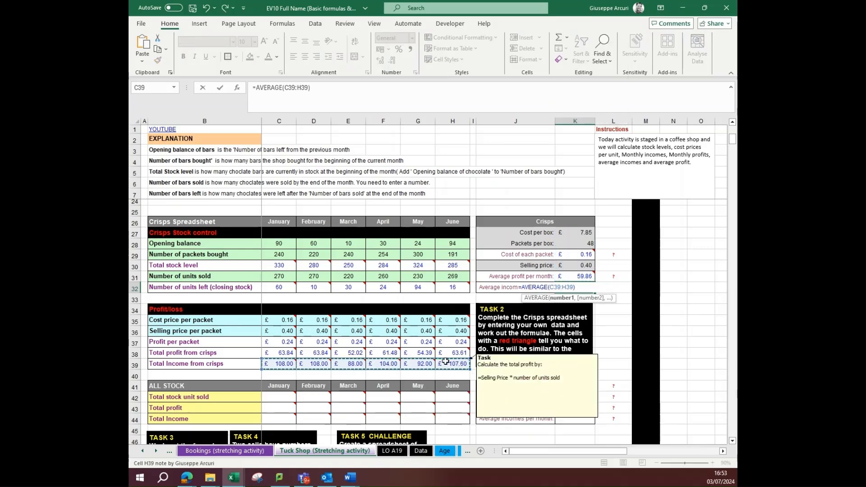
pyautogui.press('Return')
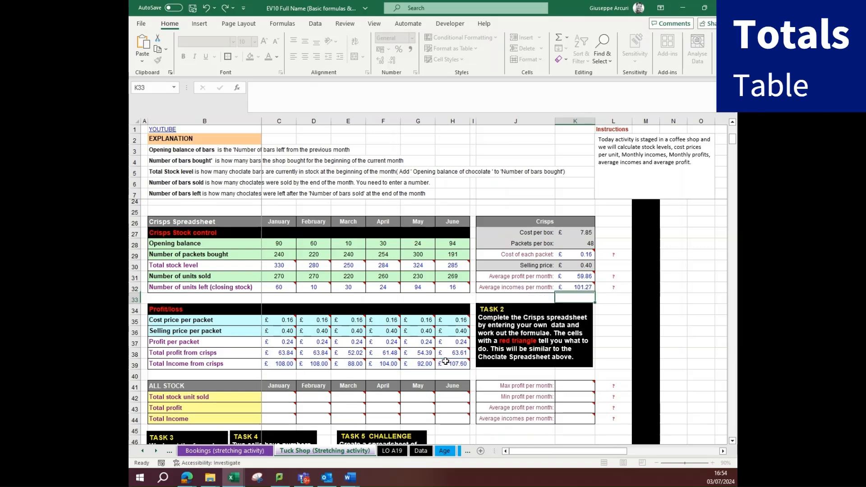
# Calculate January's total stock units sold in C42 of the ALL STOCK table by adding chocolate and crisps units sold, =C15+C31
pyautogui.scroll(-2, 444, 364)
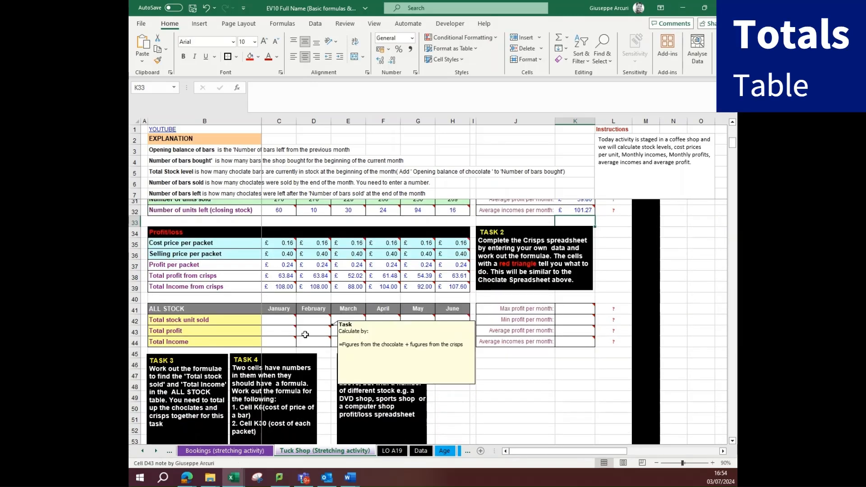
pyautogui.moveTo(283, 321)
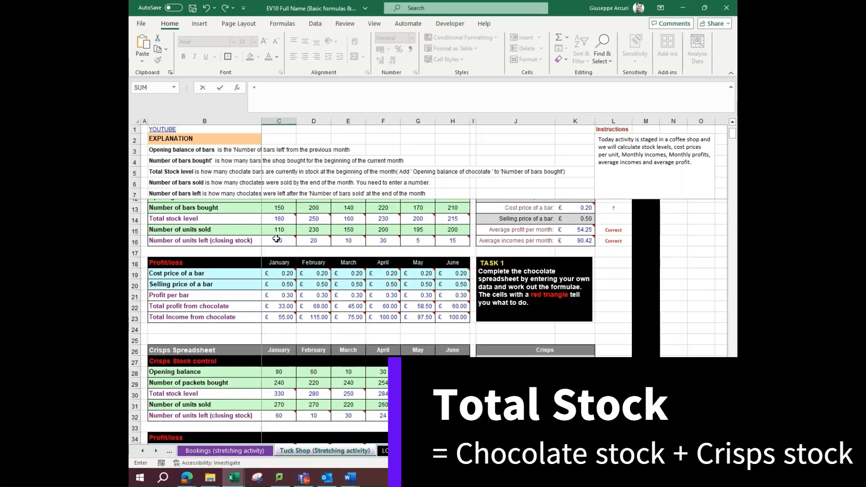
pyautogui.click(276, 230)
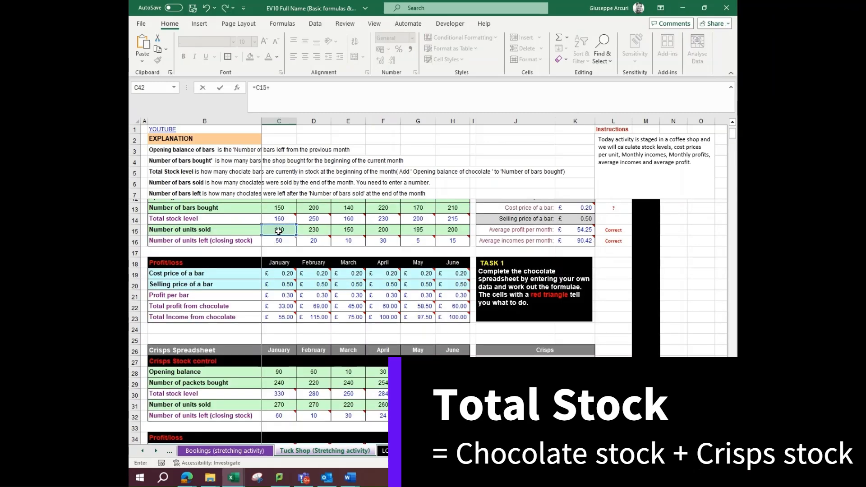
pyautogui.click(292, 404)
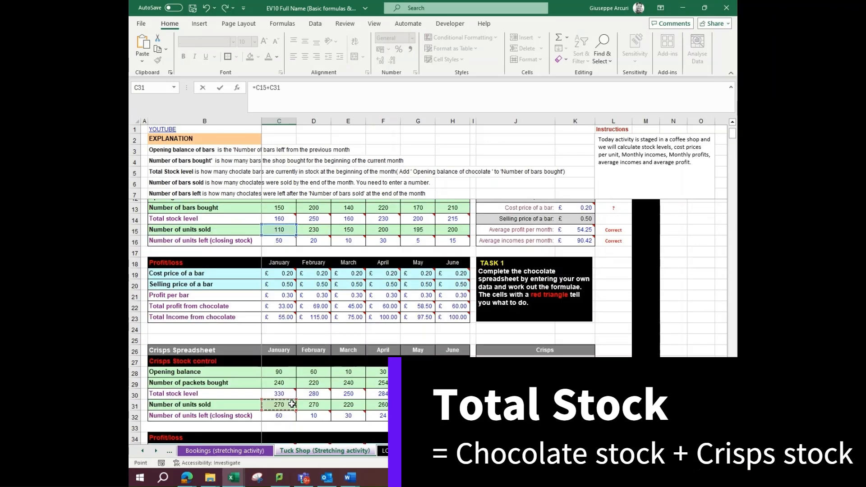
pyautogui.press('Return')
pyautogui.scroll(-5, 292, 404)
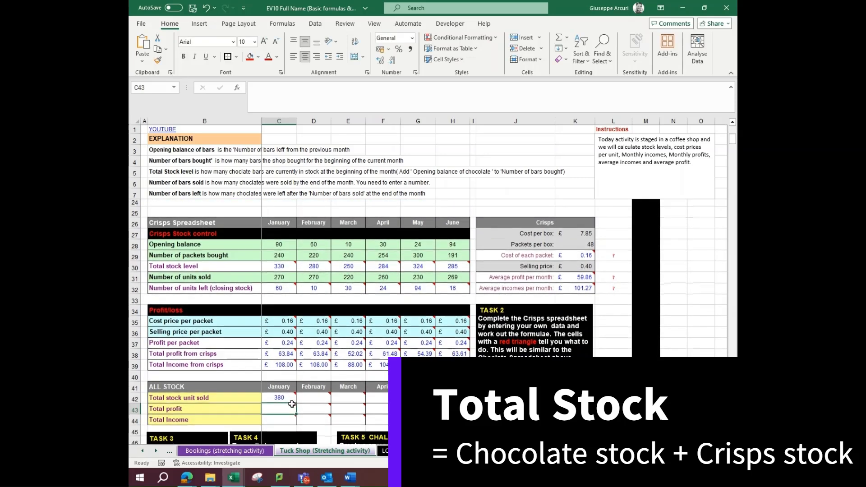
# Calculate January's total profit in C43 of the ALL STOCK table by adding chocolate and crisps profit, =C22+C38
pyautogui.write('=')
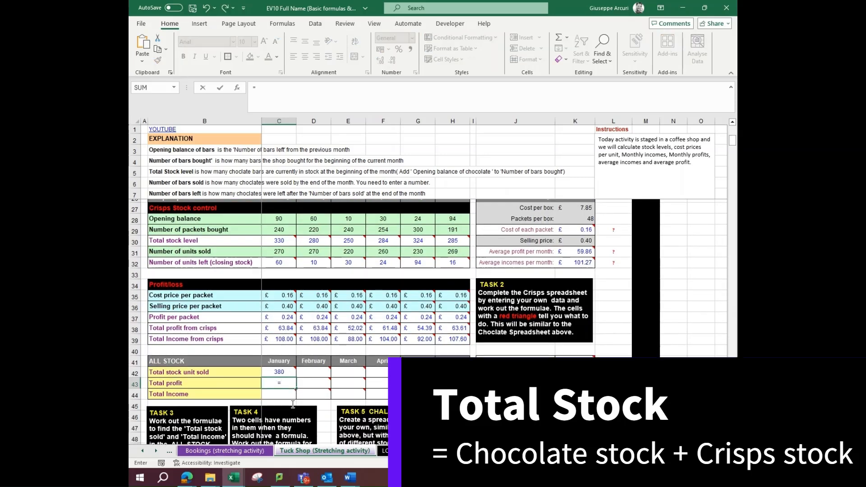
pyautogui.scroll(4, 292, 404)
pyautogui.click(280, 282)
pyautogui.write('+')
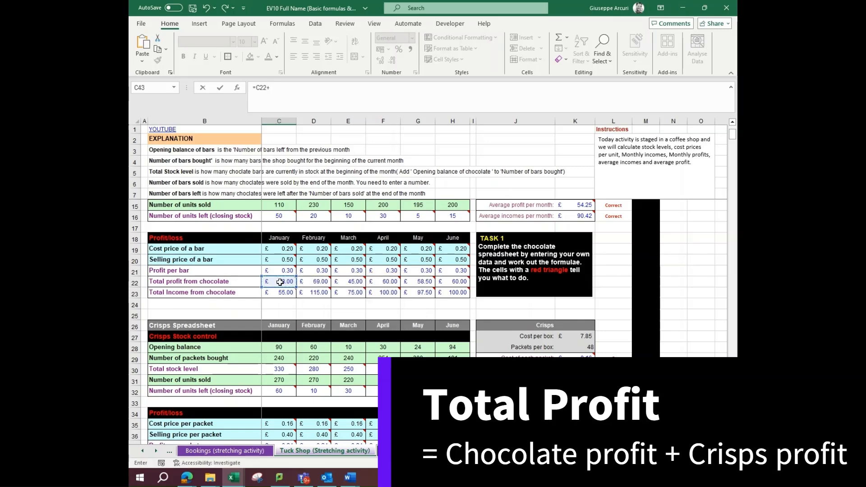
pyautogui.scroll(-5, 287, 293)
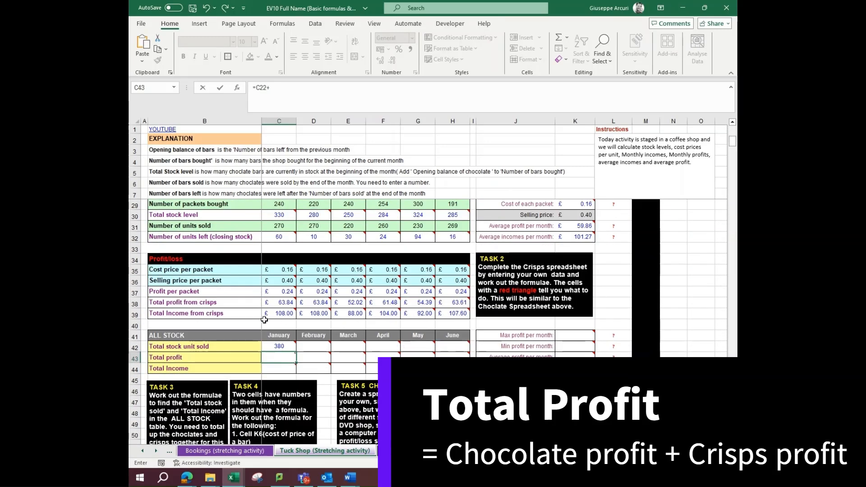
pyautogui.click(273, 300)
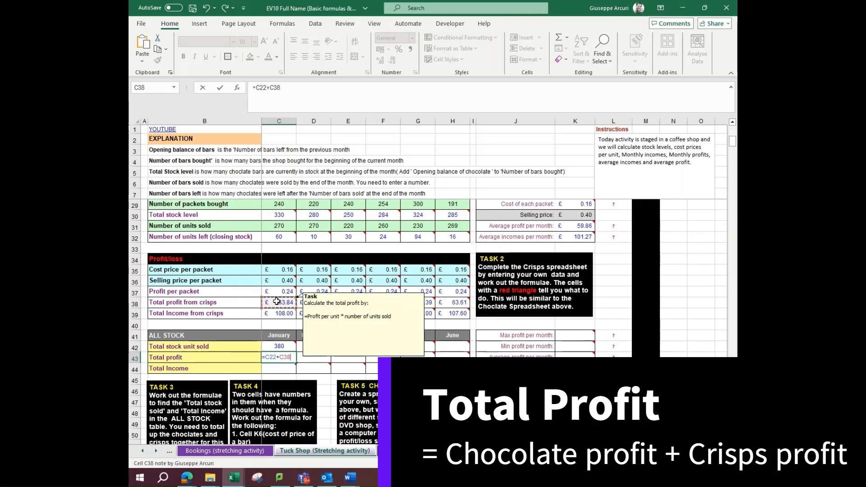
pyautogui.press('Return')
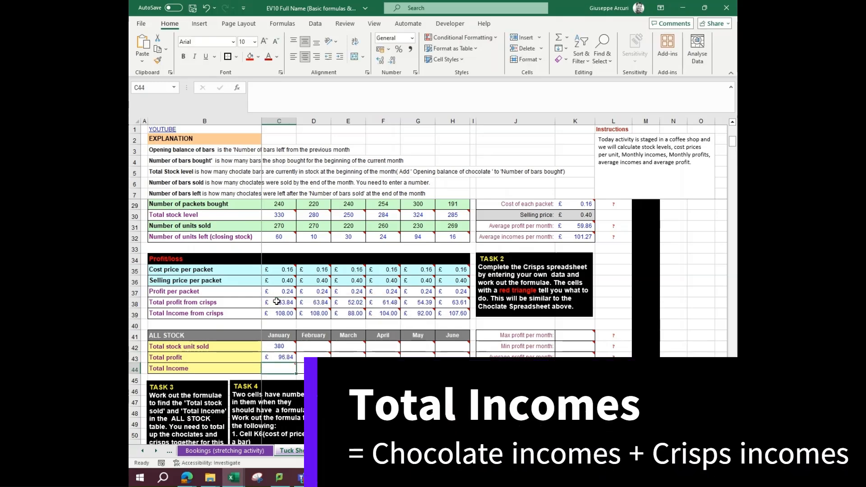
# Calculate January's total income in C44 of the ALL STOCK table by adding chocolate and crisps income, =C23+C39
pyautogui.write('=')
pyautogui.scroll(4, 277, 301)
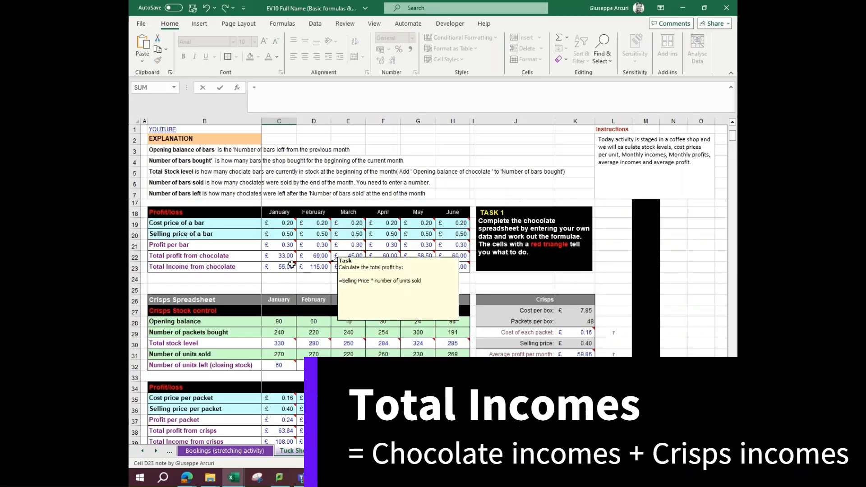
pyautogui.click(286, 266)
pyautogui.write('+')
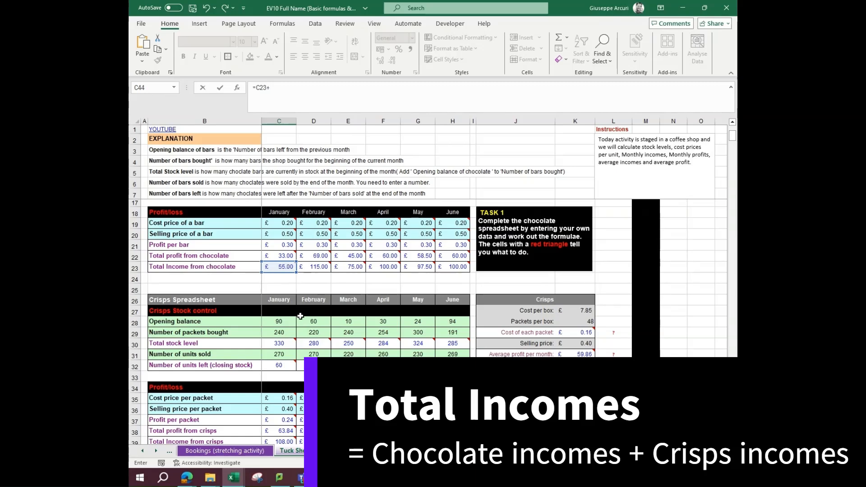
pyautogui.scroll(-2, 299, 345)
pyautogui.click(283, 391)
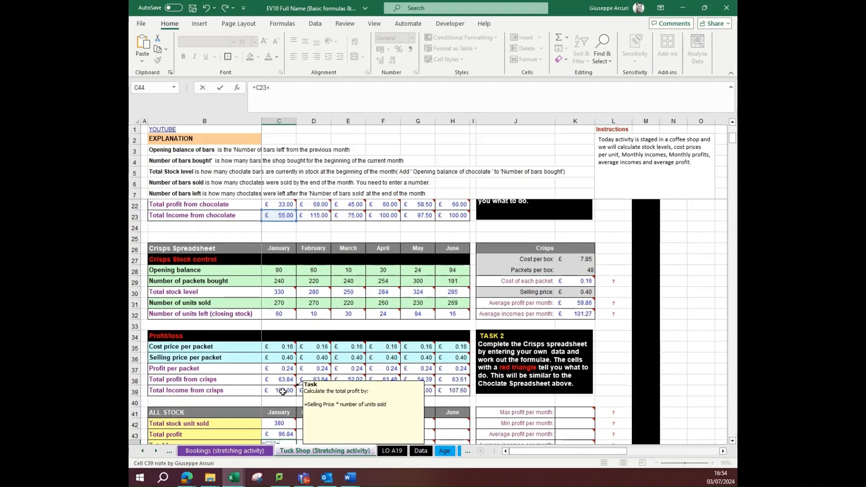
pyautogui.press('Return')
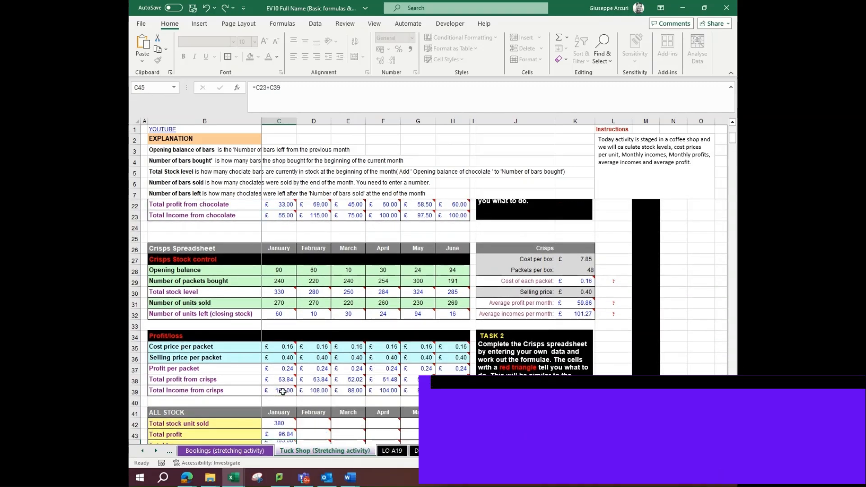
# Right-align January's ALL STOCK totals in C42:C44 and copy their formulas across to June
pyautogui.scroll(-2, 281, 384)
pyautogui.moveTo(282, 377)
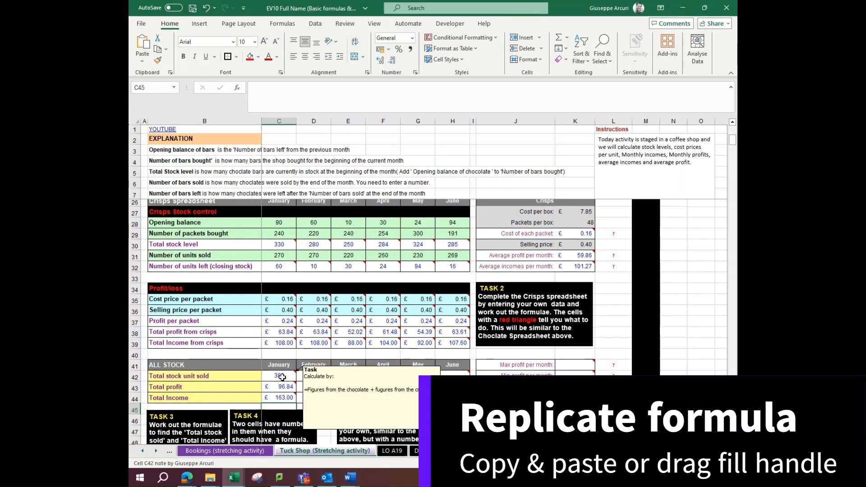
pyautogui.moveTo(282, 375); pyautogui.dragTo(282, 396)
pyautogui.click(316, 59)
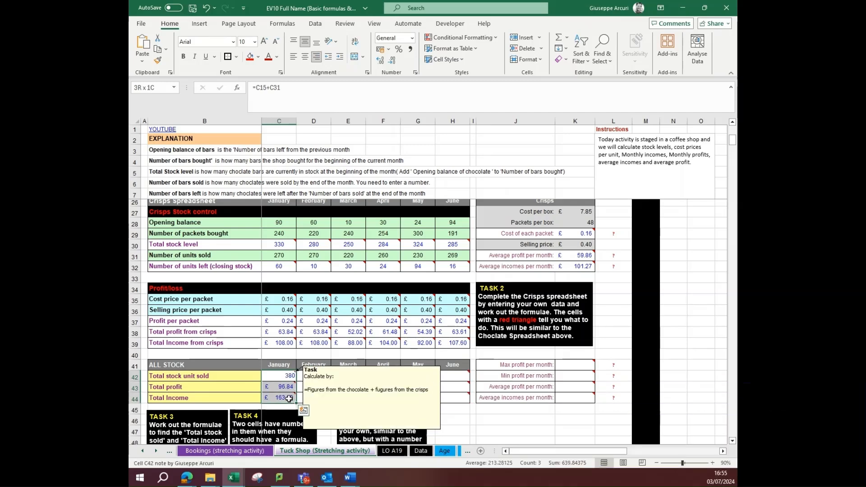
pyautogui.moveTo(296, 403); pyautogui.dragTo(453, 396)
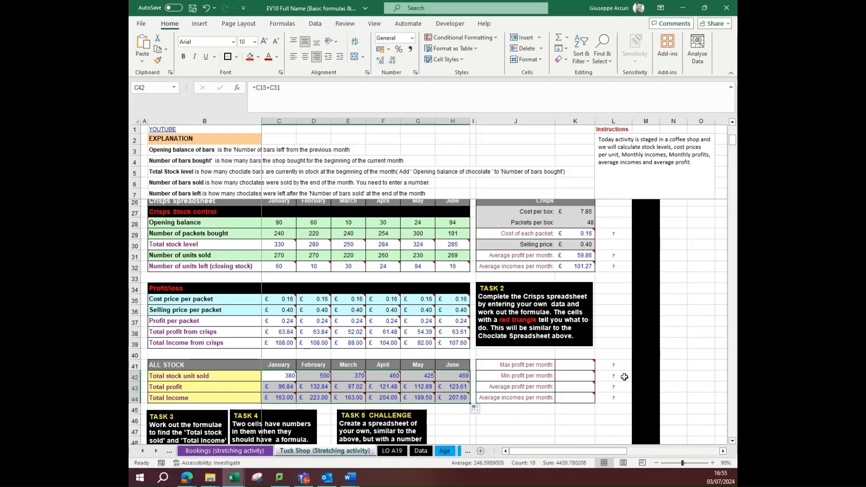
# Calculate the maximum total profit per month in K41 with =MAX(C43:H43)
pyautogui.click(576, 365)
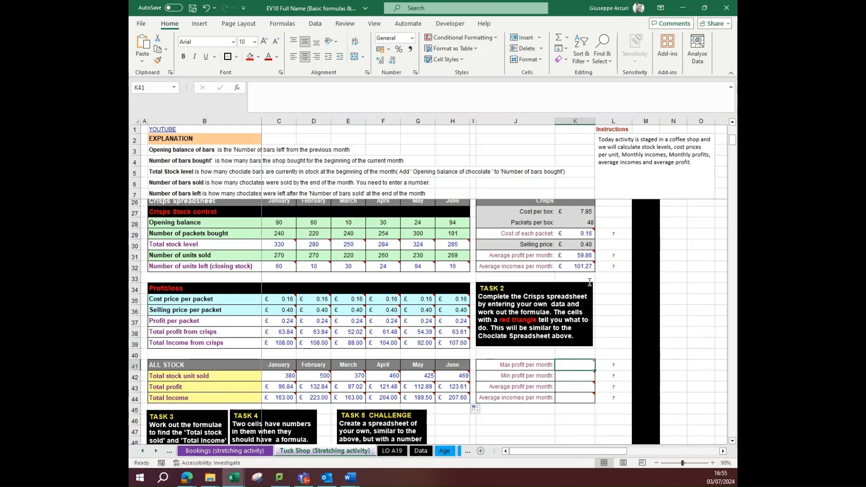
pyautogui.click(571, 43)
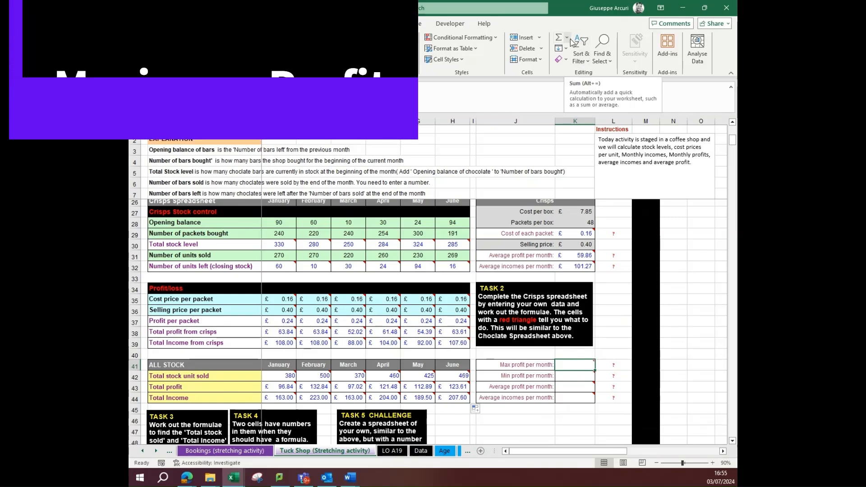
pyautogui.click(577, 90)
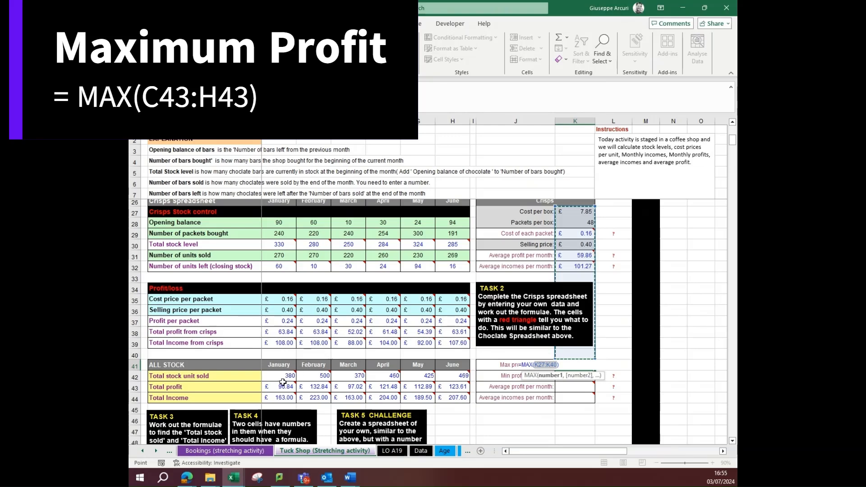
pyautogui.moveTo(279, 387); pyautogui.dragTo(445, 385)
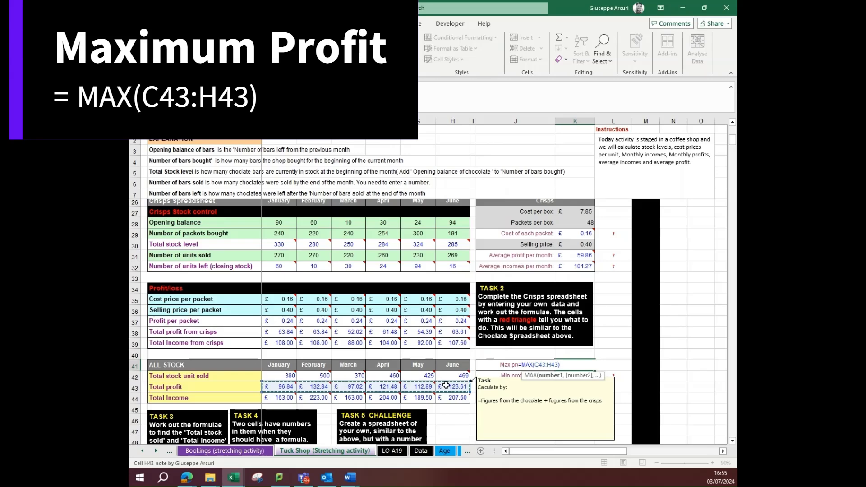
pyautogui.press('Return')
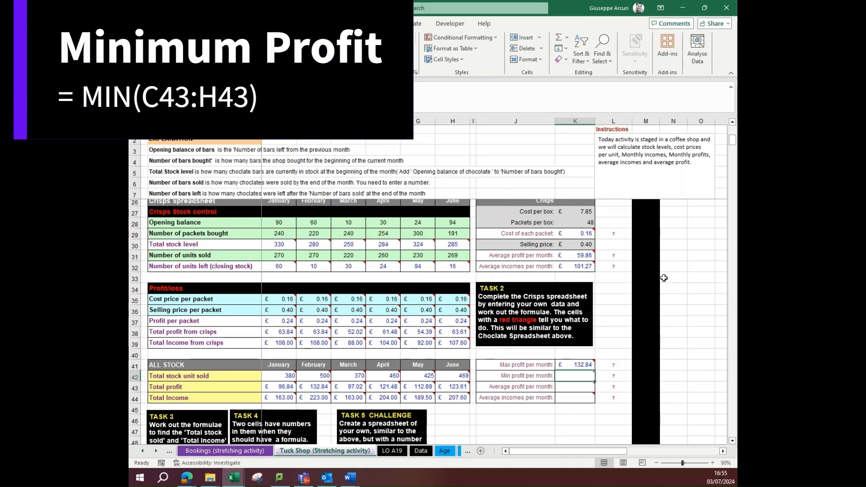
# Calculate the minimum total profit per month in K42 with =MIN(C43:H43)
pyautogui.click(569, 38)
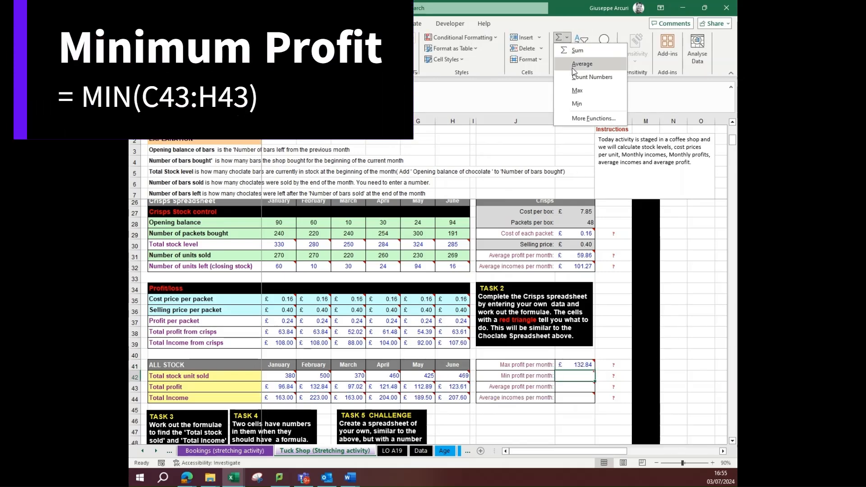
pyautogui.click(580, 104)
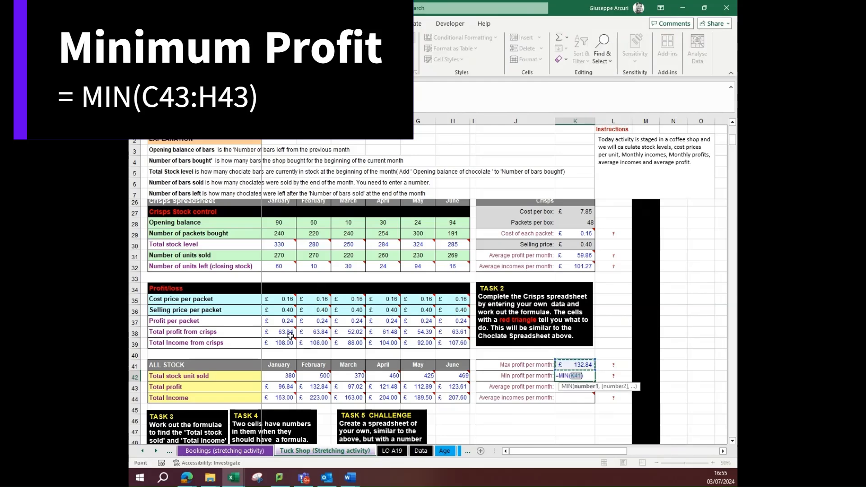
pyautogui.moveTo(277, 387); pyautogui.dragTo(451, 389)
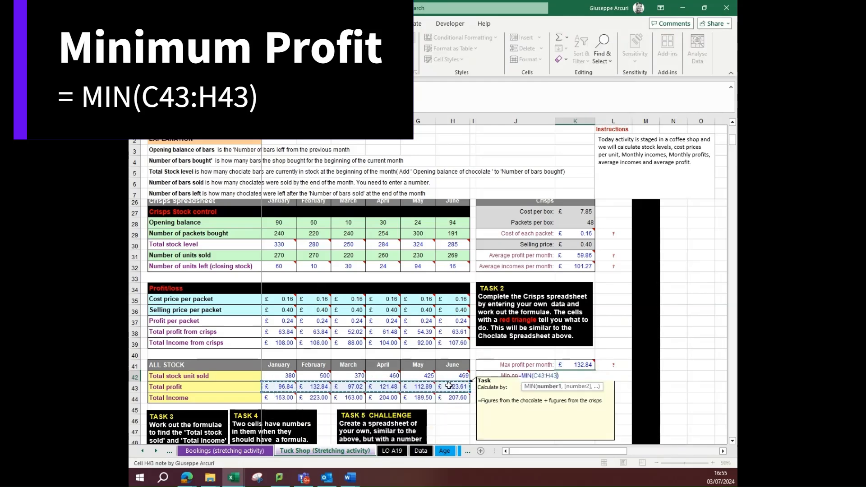
pyautogui.press('Return')
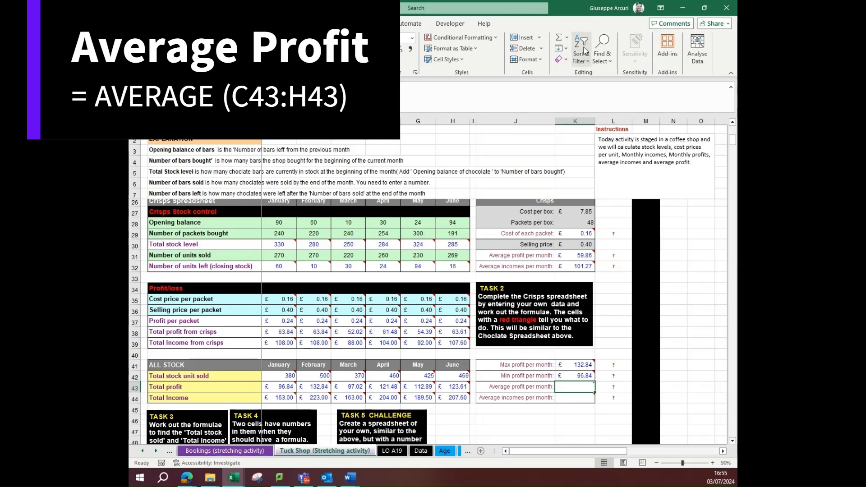
# Calculate the average total profit per month in K43 with =AVERAGE(C43:H43)
pyautogui.click(566, 38)
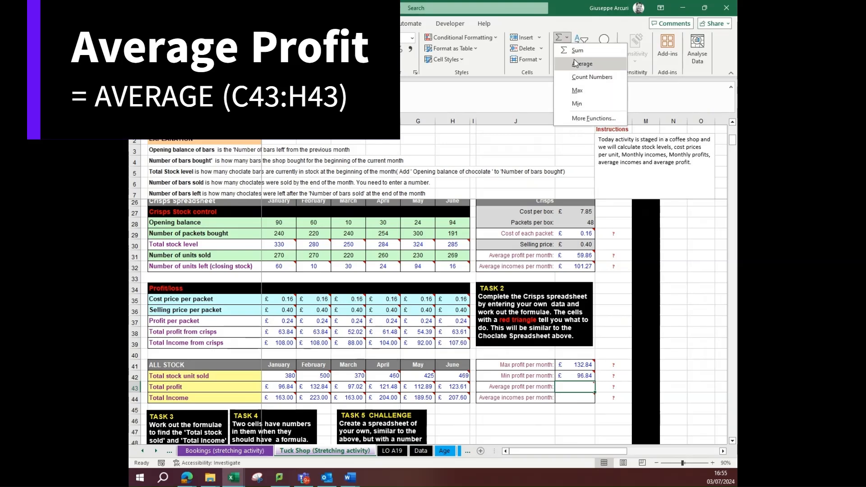
pyautogui.click(580, 59)
pyautogui.moveTo(277, 387); pyautogui.dragTo(451, 384)
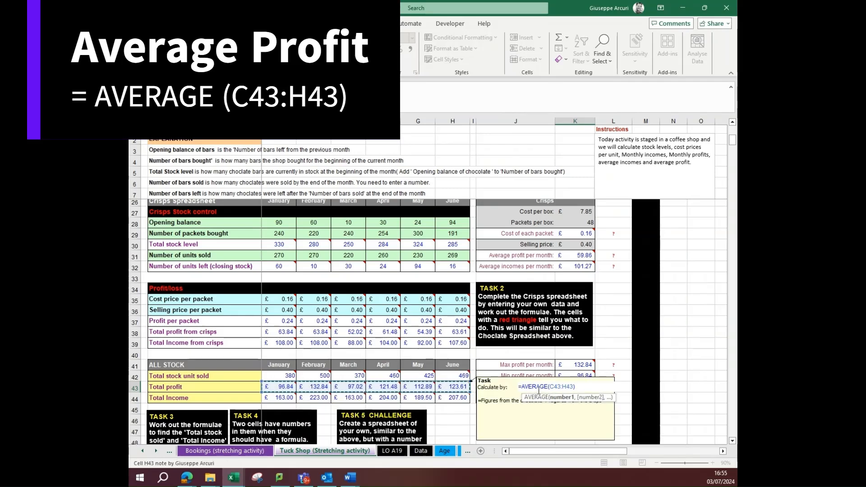
pyautogui.press('Return')
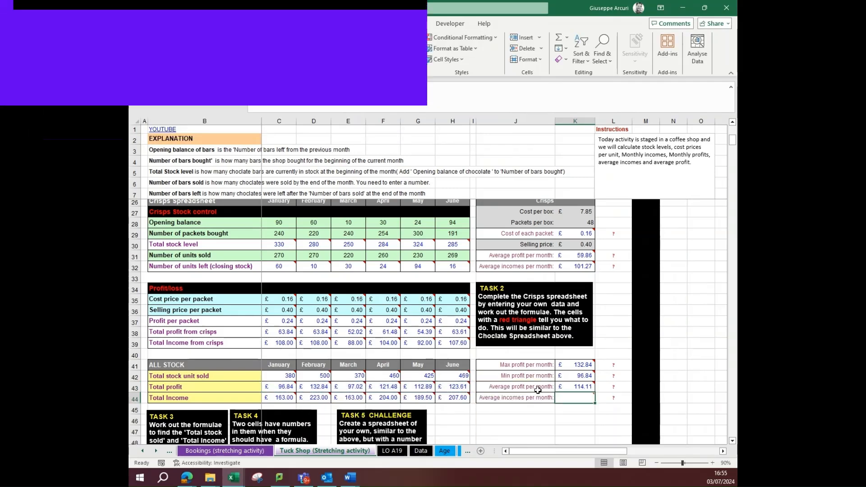